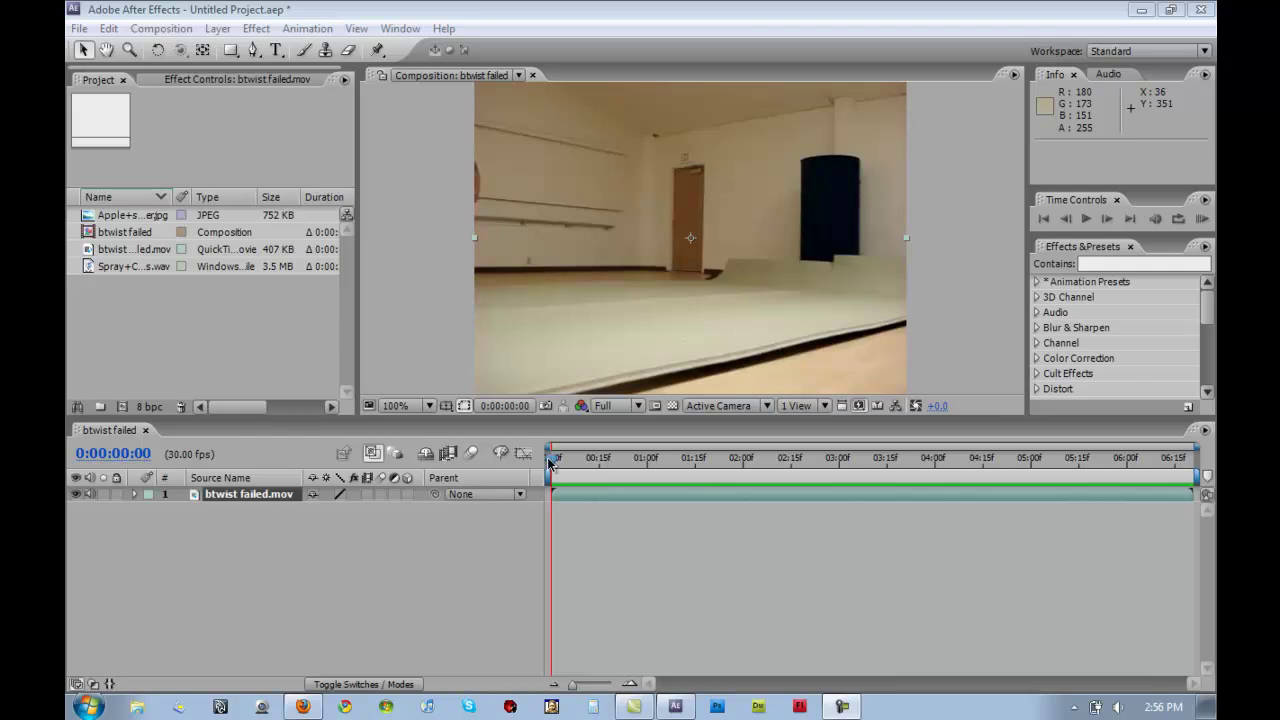
Scrub the timeline to about 0:00:02:19, where the dancer is mid-kick.
{"action": "left_click_drag", "start_coordinate": [548, 457], "coordinate": [806, 495]}
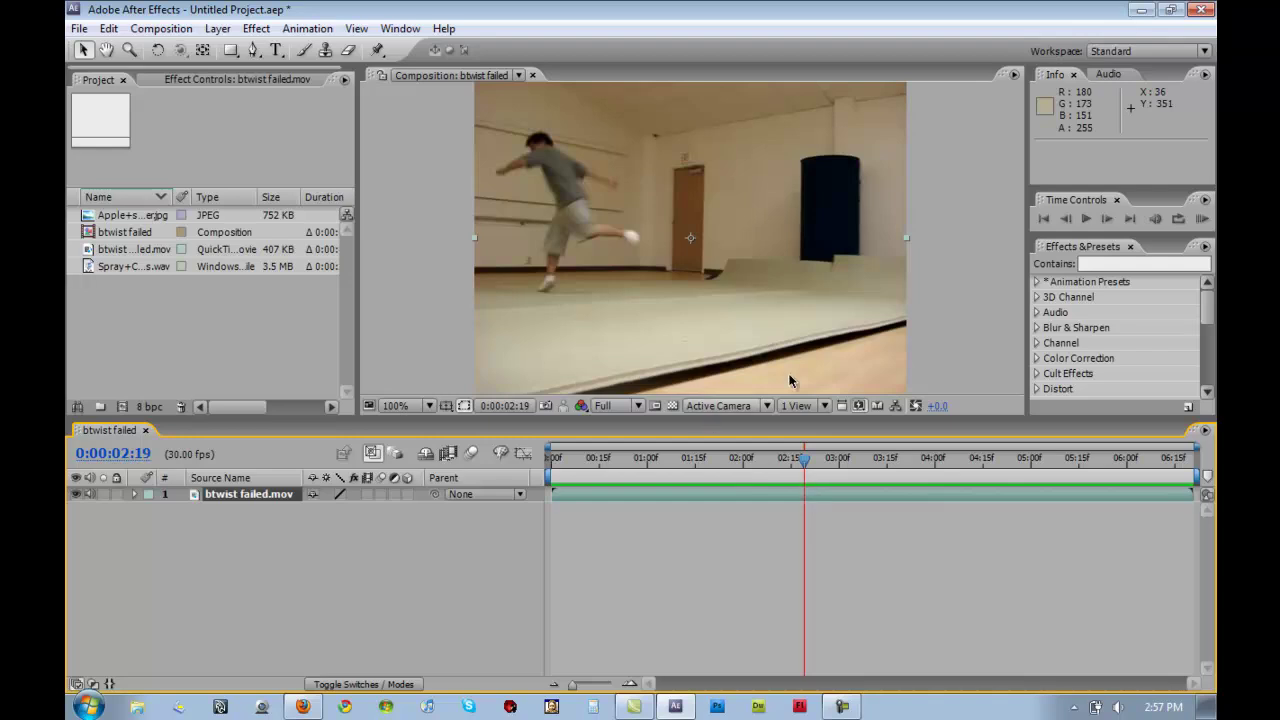
Add a text layer reading 'IDD347' over the footage and select it in the timeline.
{"action": "left_click", "coordinate": [276, 51]}
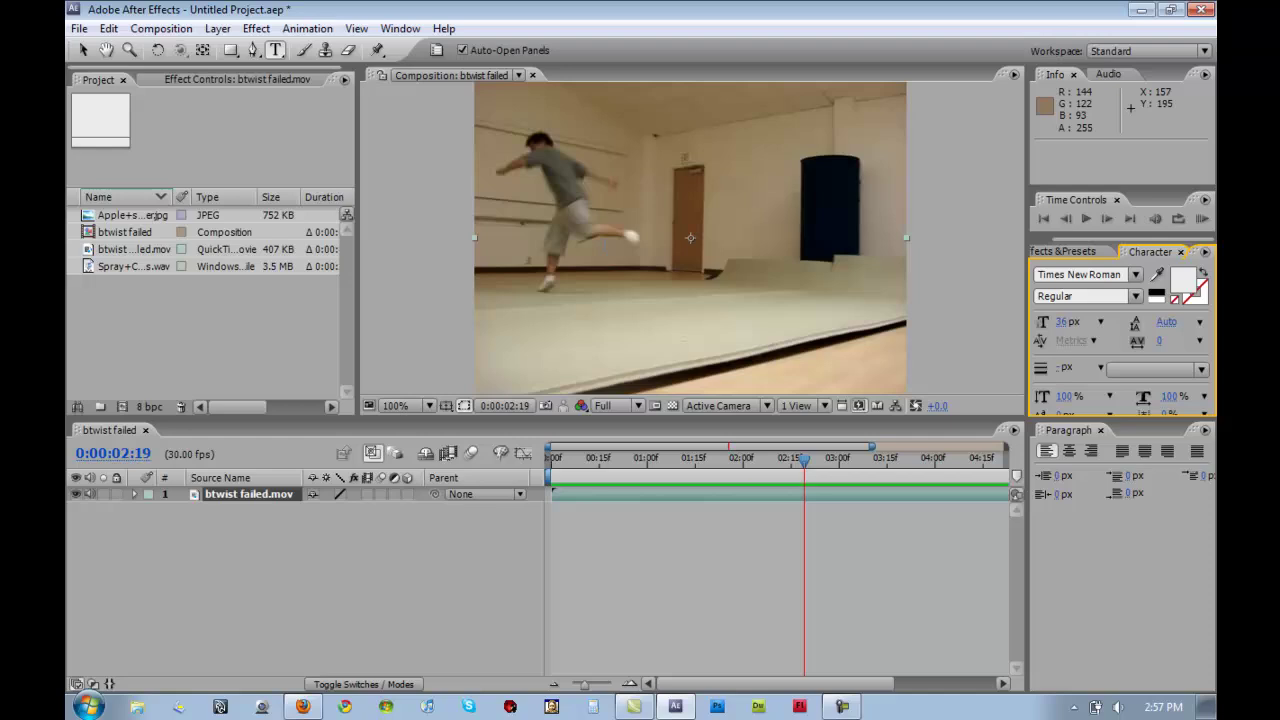
{"action": "left_click", "coordinate": [563, 225]}
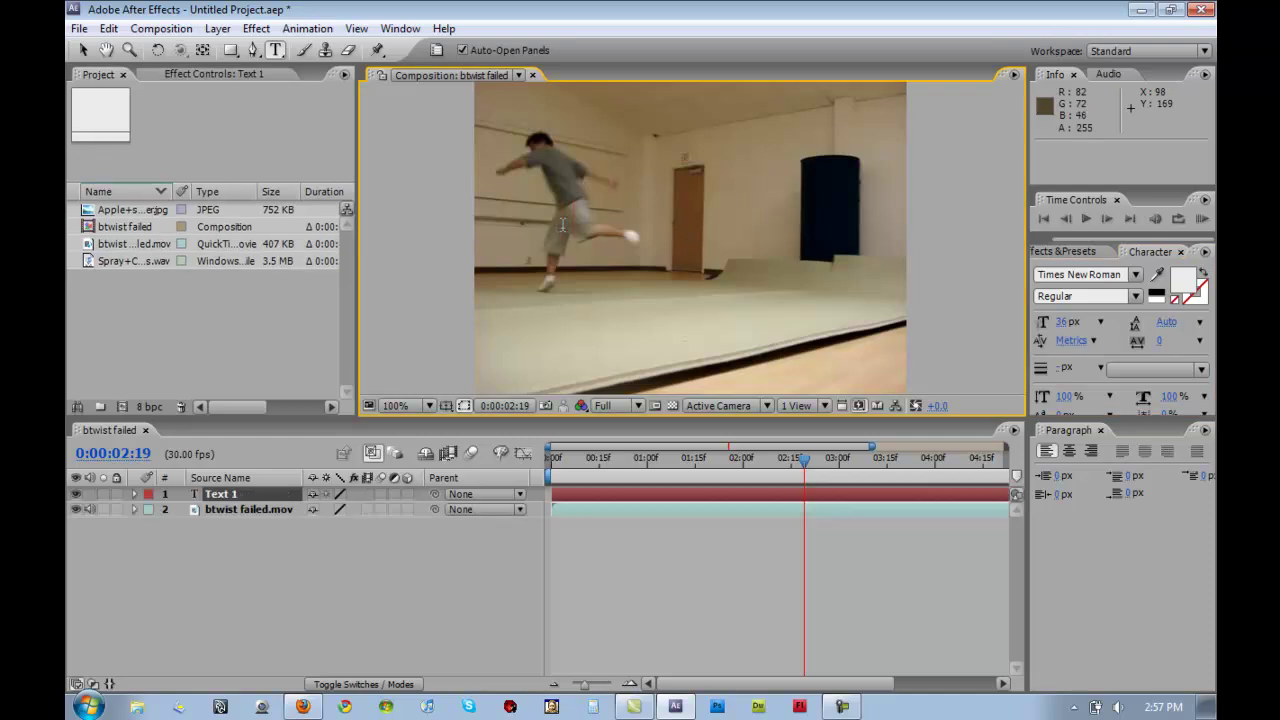
{"action": "type", "text": "IDD347"}
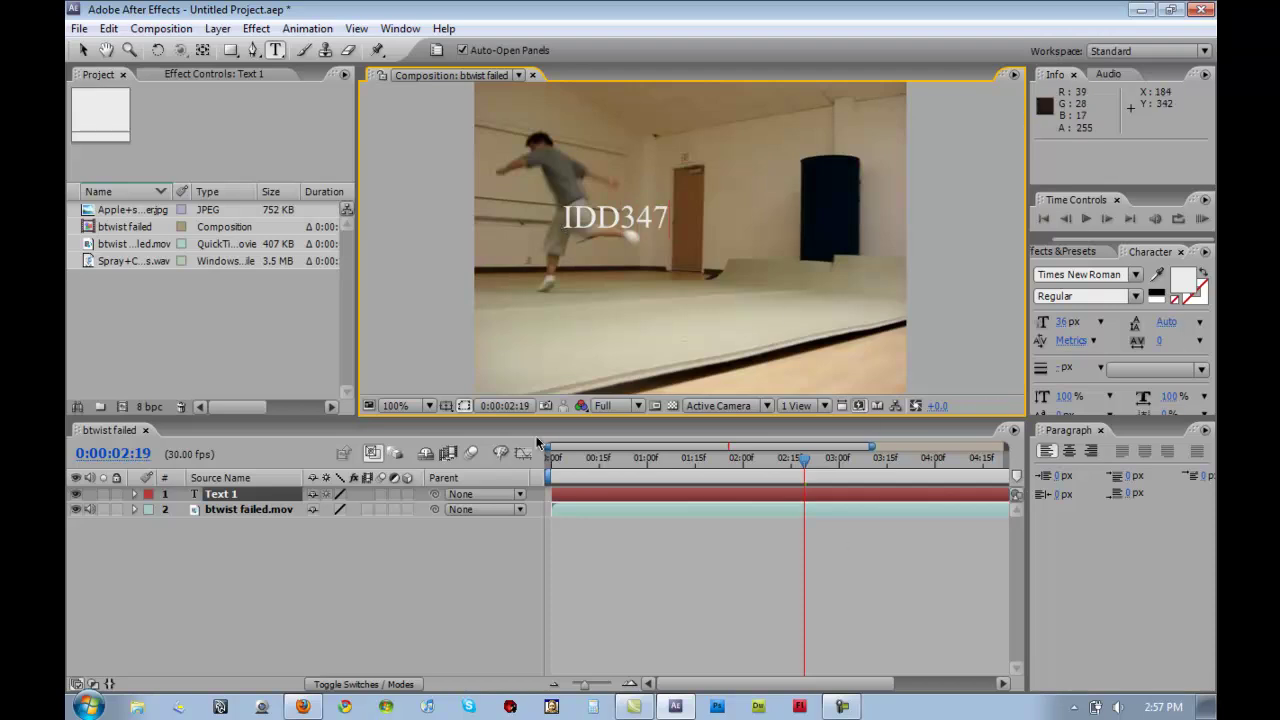
{"action": "left_click", "coordinate": [262, 509]}
{"action": "left_click", "coordinate": [255, 492]}
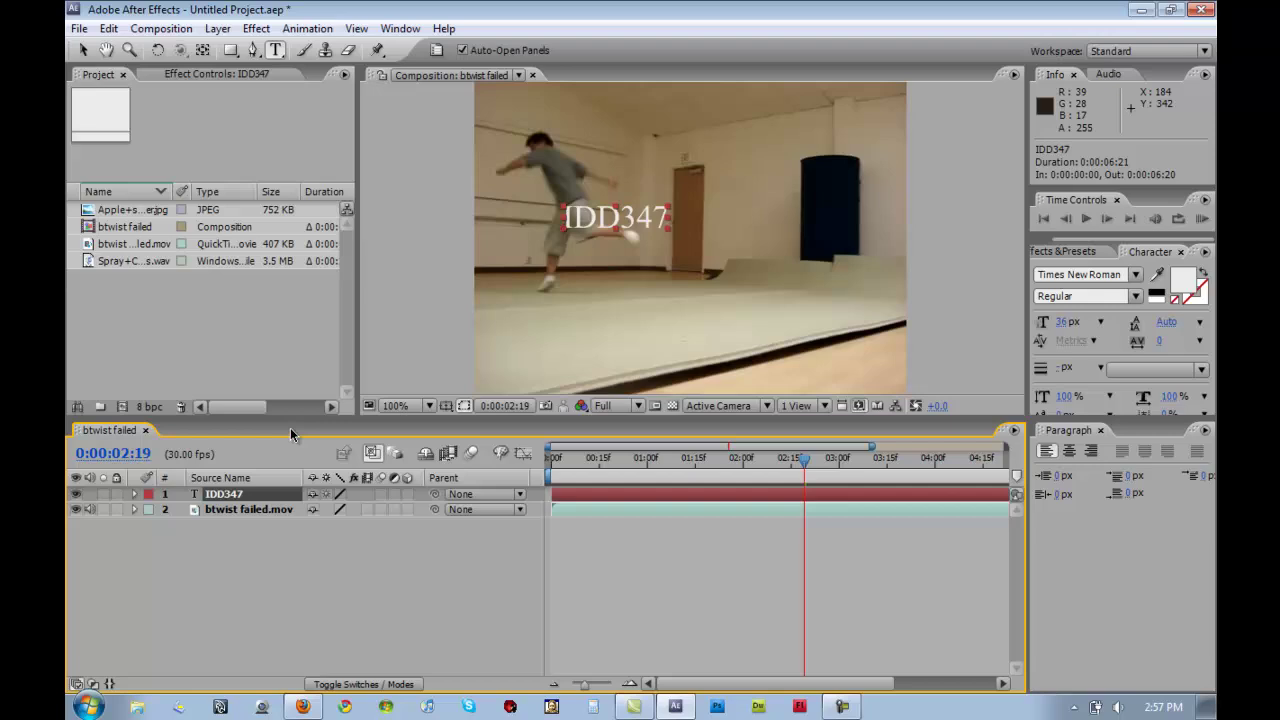
Switch to the Selection tool and undo an accidental stretch of the IDD347 text.
{"action": "left_click", "coordinate": [83, 50]}
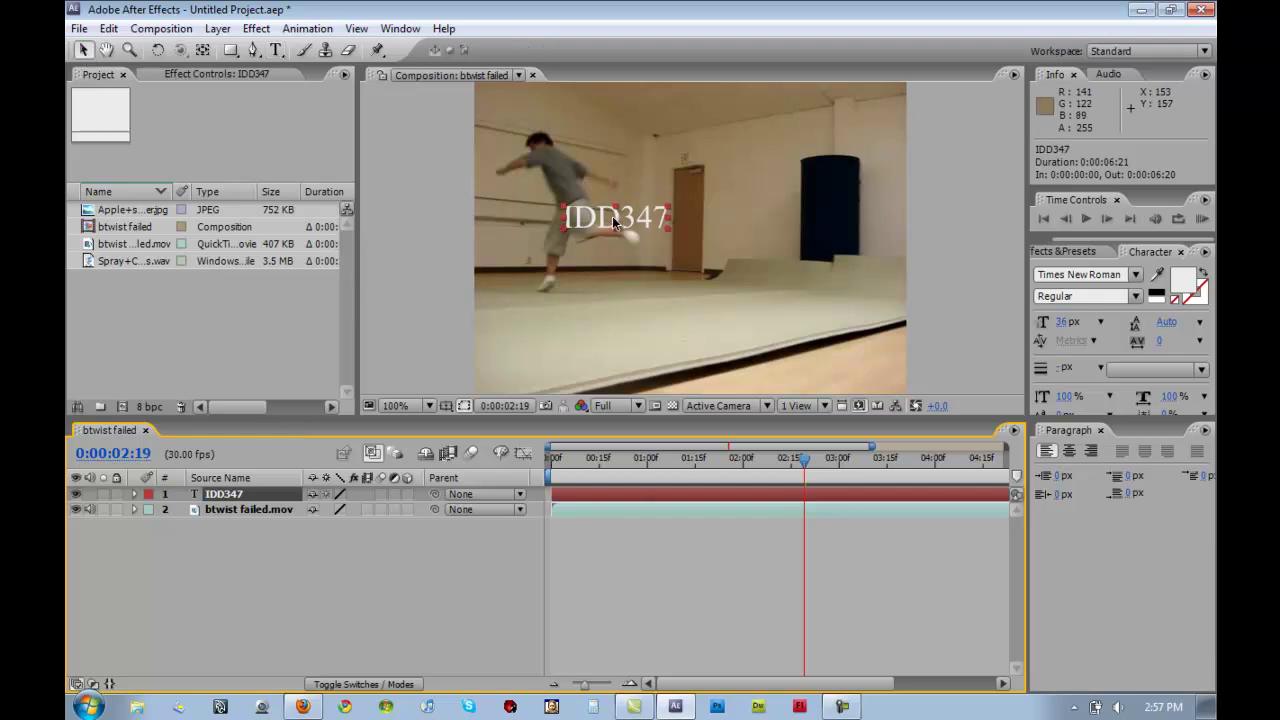
{"action": "left_click_drag", "start_coordinate": [615, 218], "coordinate": [734, 231]}
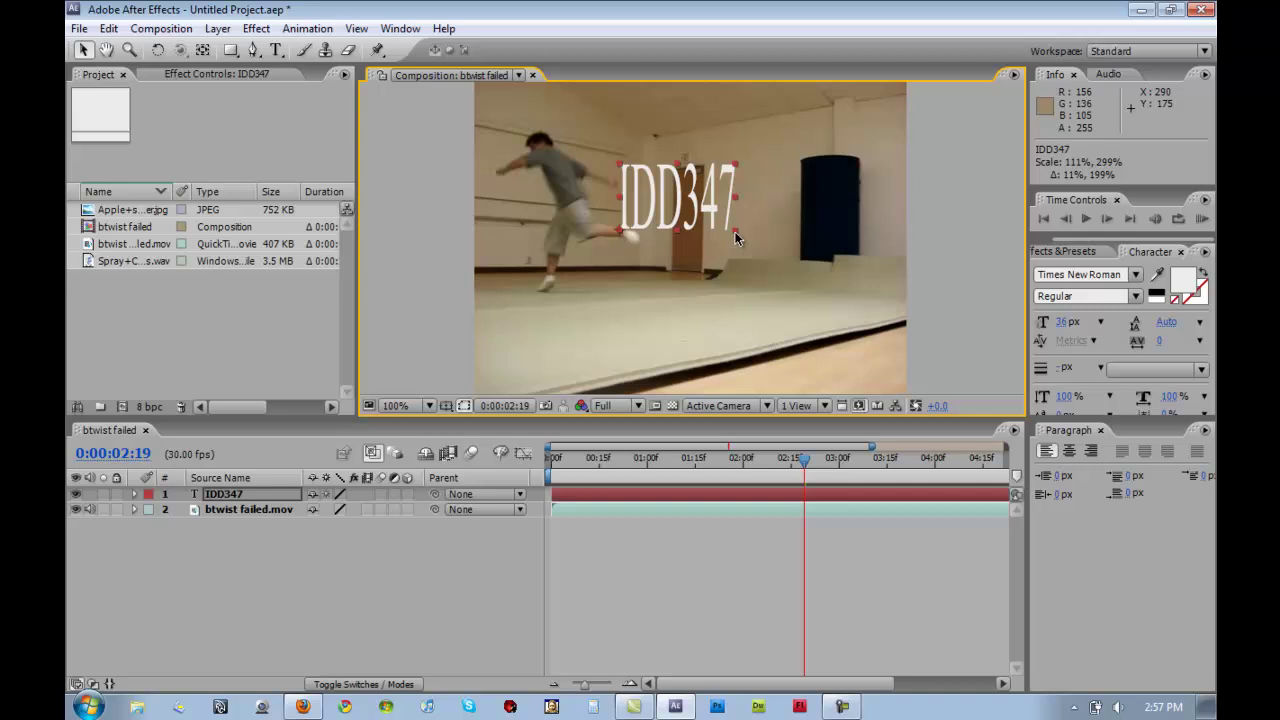
{"action": "key", "text": "ctrl+z"}
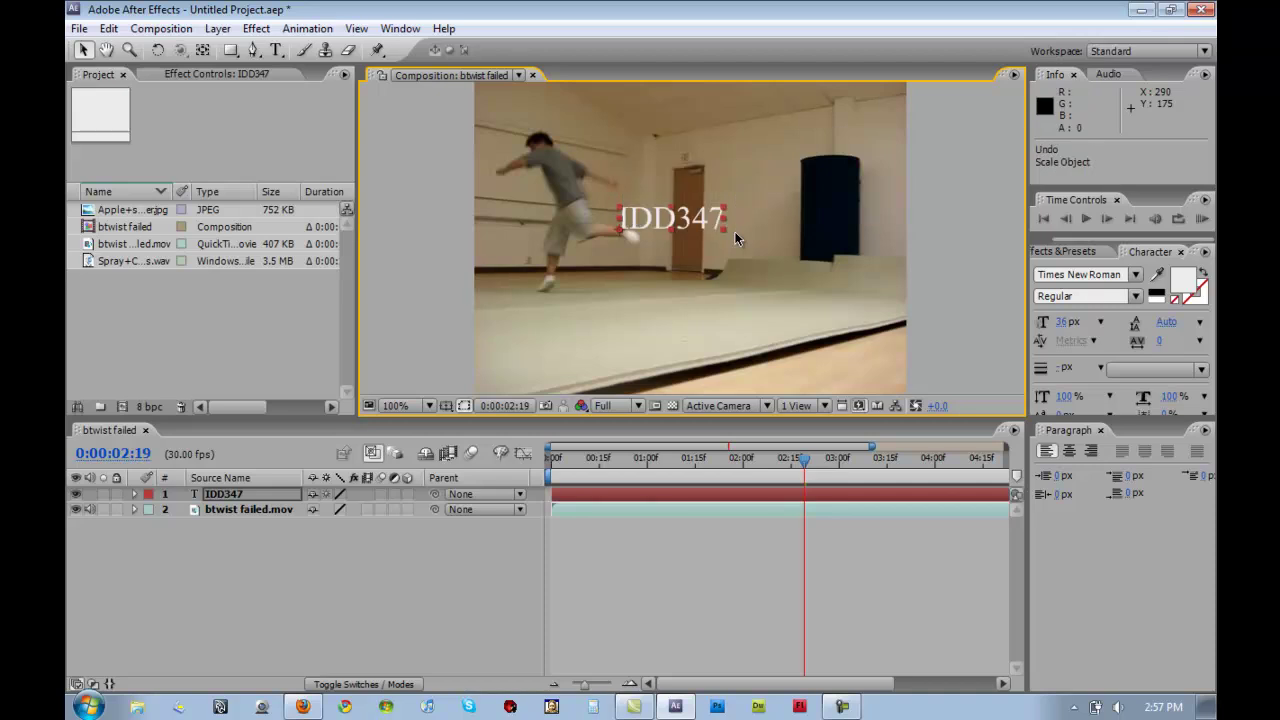
Scale the IDD347 layer to 170% and move it near the top centre, at 131.0, 73.0.
{"action": "left_click", "coordinate": [257, 496]}
{"action": "key", "text": "s"}
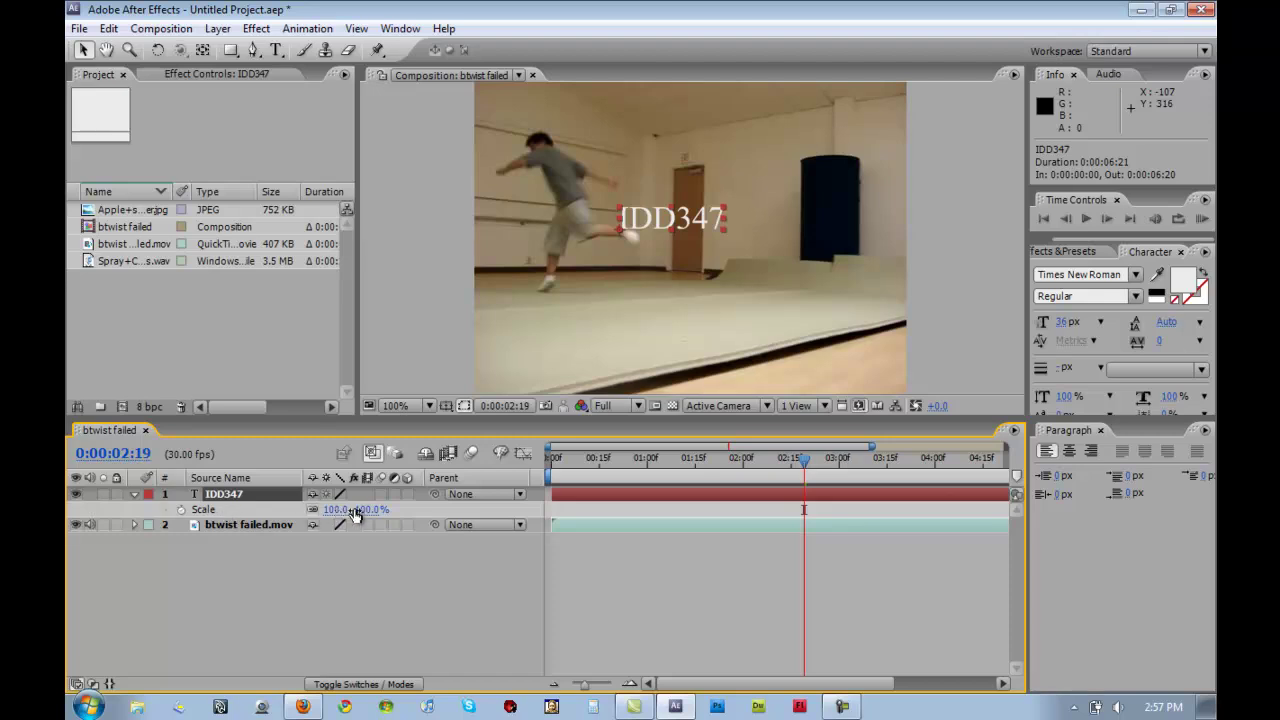
{"action": "left_click_drag", "start_coordinate": [357, 513], "coordinate": [426, 514]}
{"action": "left_click", "coordinate": [364, 554]}
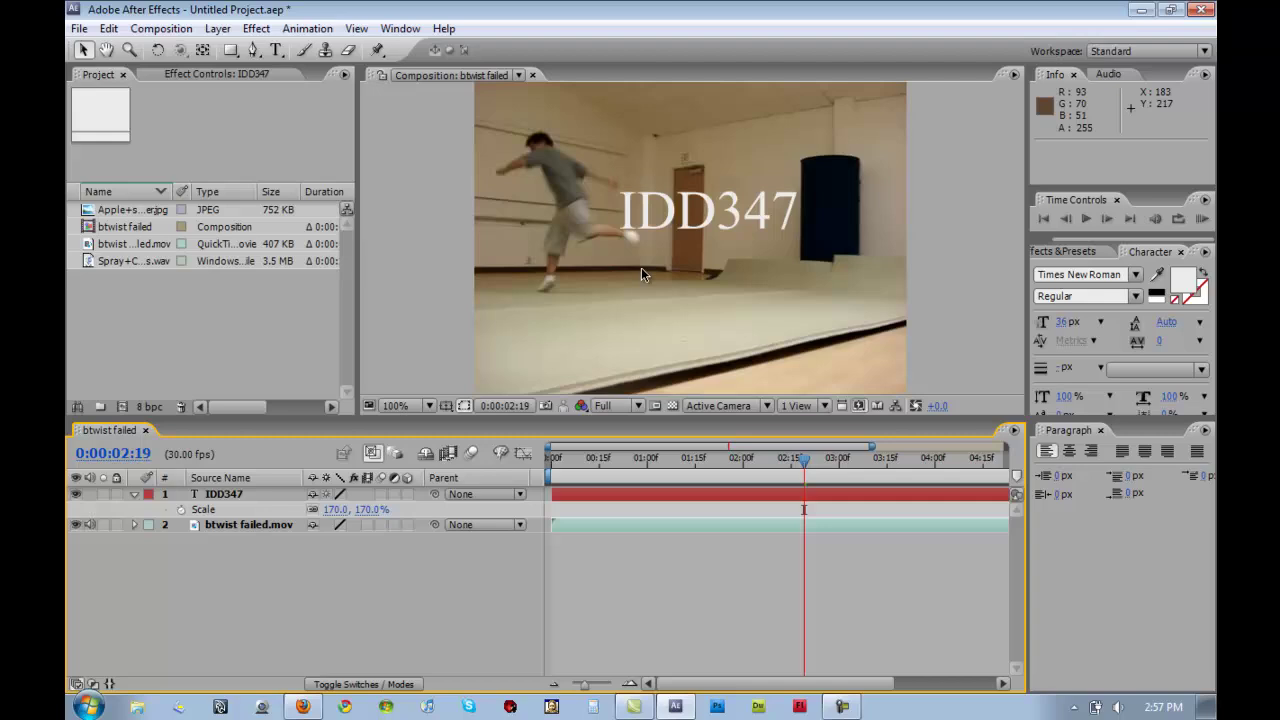
{"action": "left_click_drag", "start_coordinate": [674, 210], "coordinate": [648, 120]}
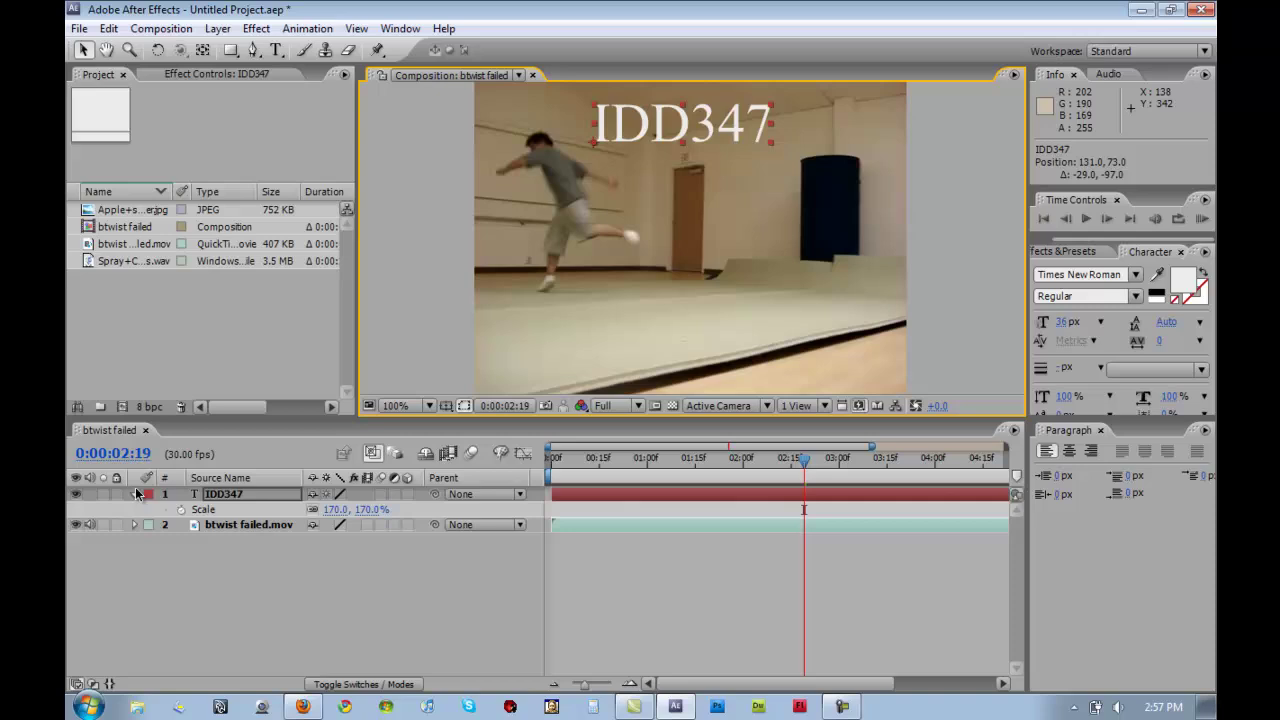
Collapse Scale, widen the timeline to the full 0–6 s, and reveal IDD347's Opacity at 100%.
{"action": "left_click", "coordinate": [135, 494]}
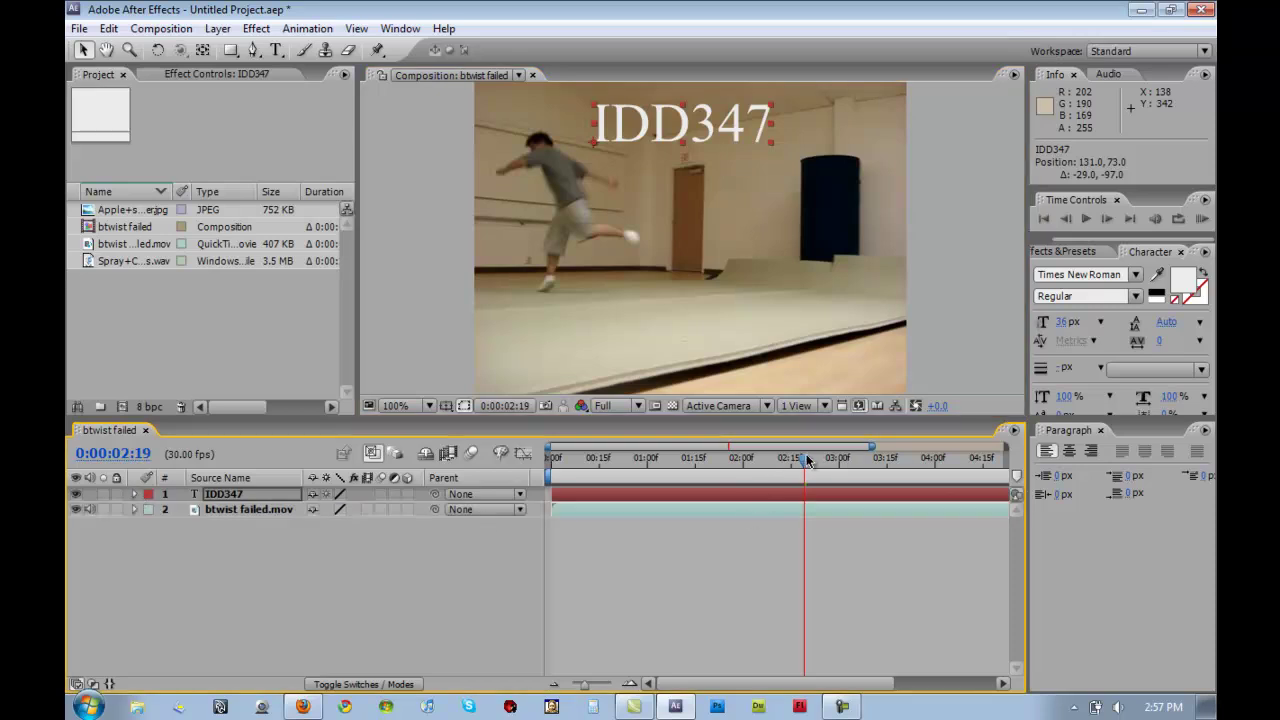
{"action": "left_click_drag", "start_coordinate": [872, 446], "coordinate": [1004, 446]}
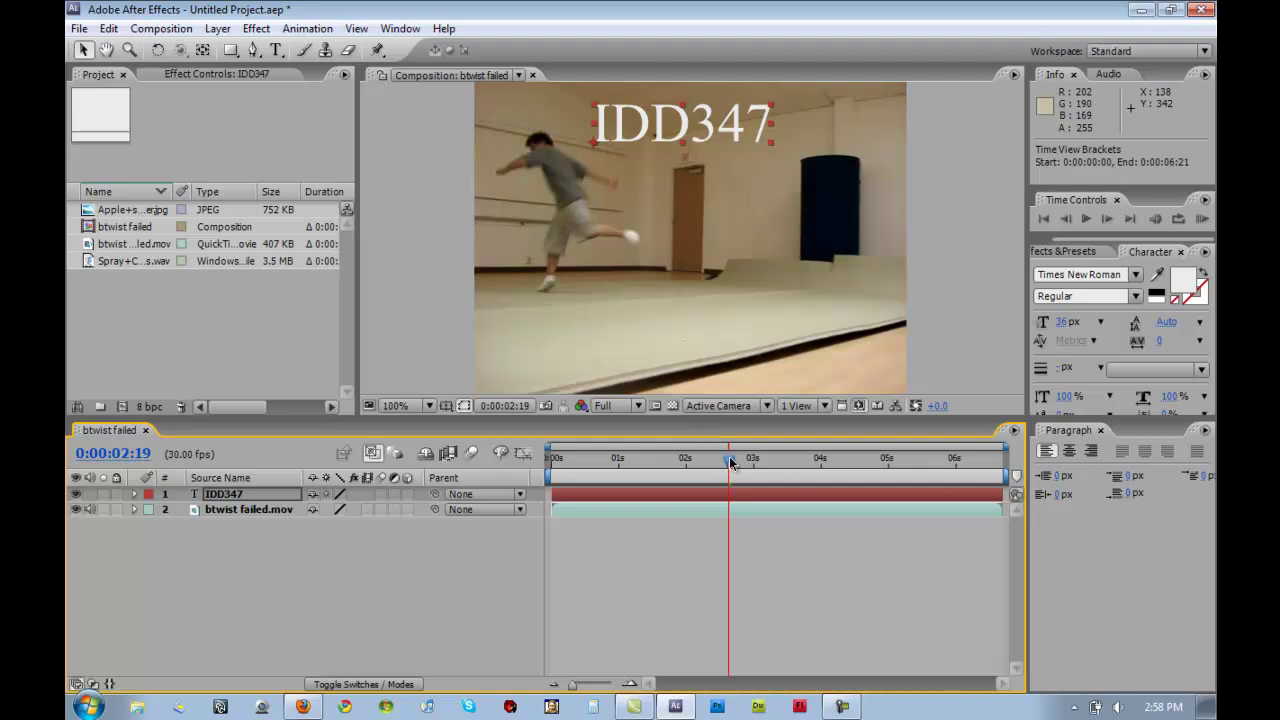
{"action": "left_click_drag", "start_coordinate": [731, 462], "coordinate": [543, 477]}
{"action": "left_click", "coordinate": [252, 493]}
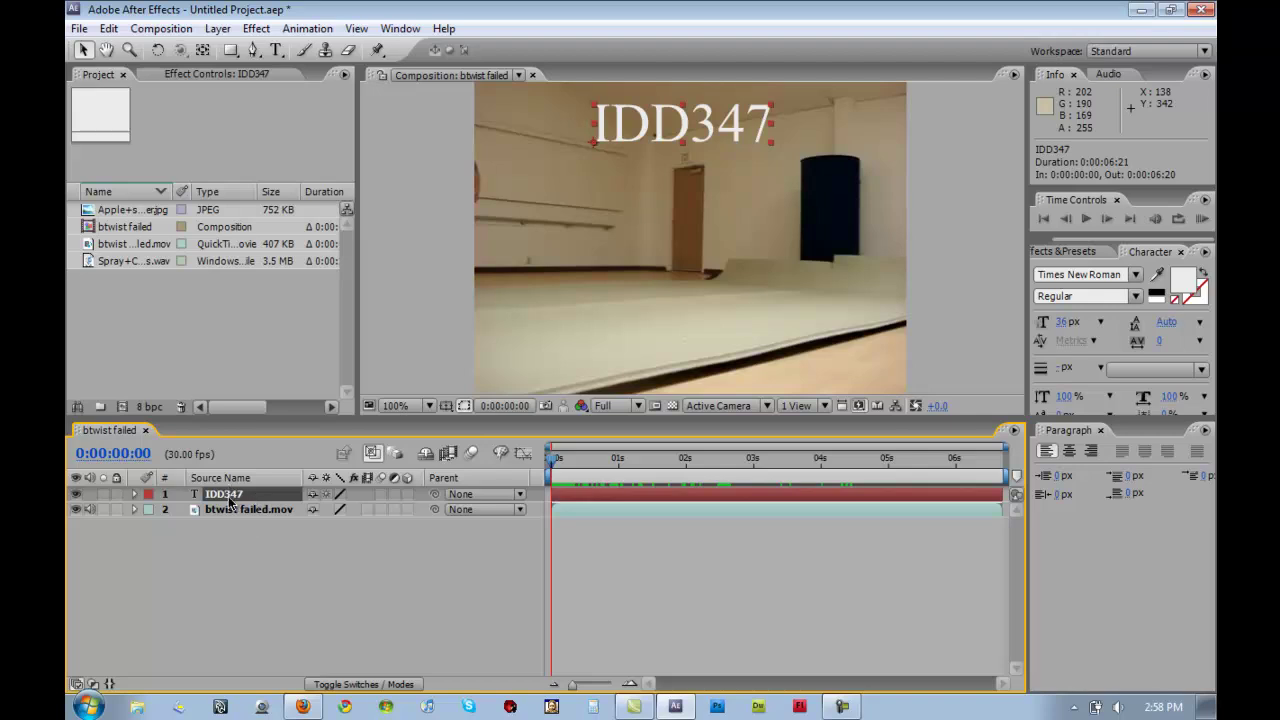
{"action": "key", "text": "t"}
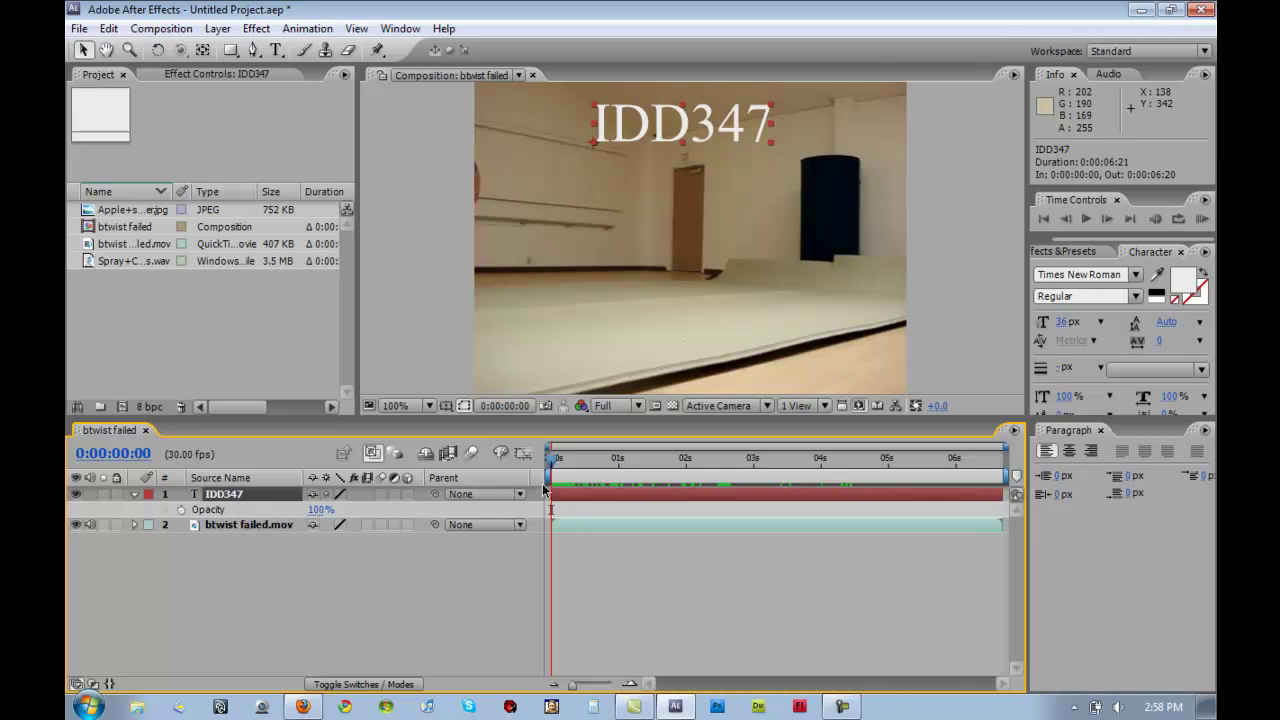
{"action": "mouse_move", "coordinate": [554, 464]}
{"action": "left_mouse_down"}
{"action": "mouse_move", "coordinate": [782, 470]}
{"action": "mouse_move", "coordinate": [550, 469]}
{"action": "left_mouse_up"}
Add an Opacity keyframe at 0:00 set to 0%.
{"action": "left_click", "coordinate": [181, 510]}
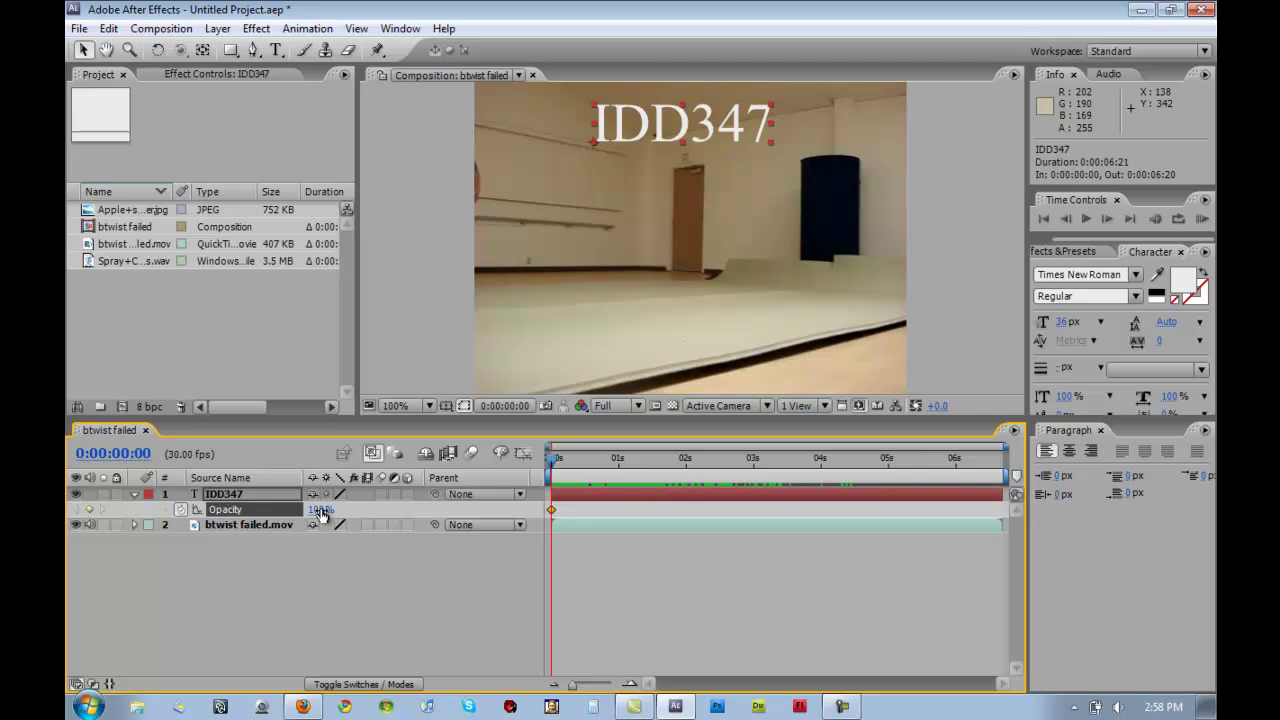
{"action": "mouse_move", "coordinate": [321, 513]}
{"action": "left_mouse_down"}
{"action": "mouse_move", "coordinate": [181, 505]}
{"action": "mouse_move", "coordinate": [313, 527]}
{"action": "left_mouse_up"}
{"action": "left_click", "coordinate": [316, 510]}
{"action": "key", "text": "Return"}
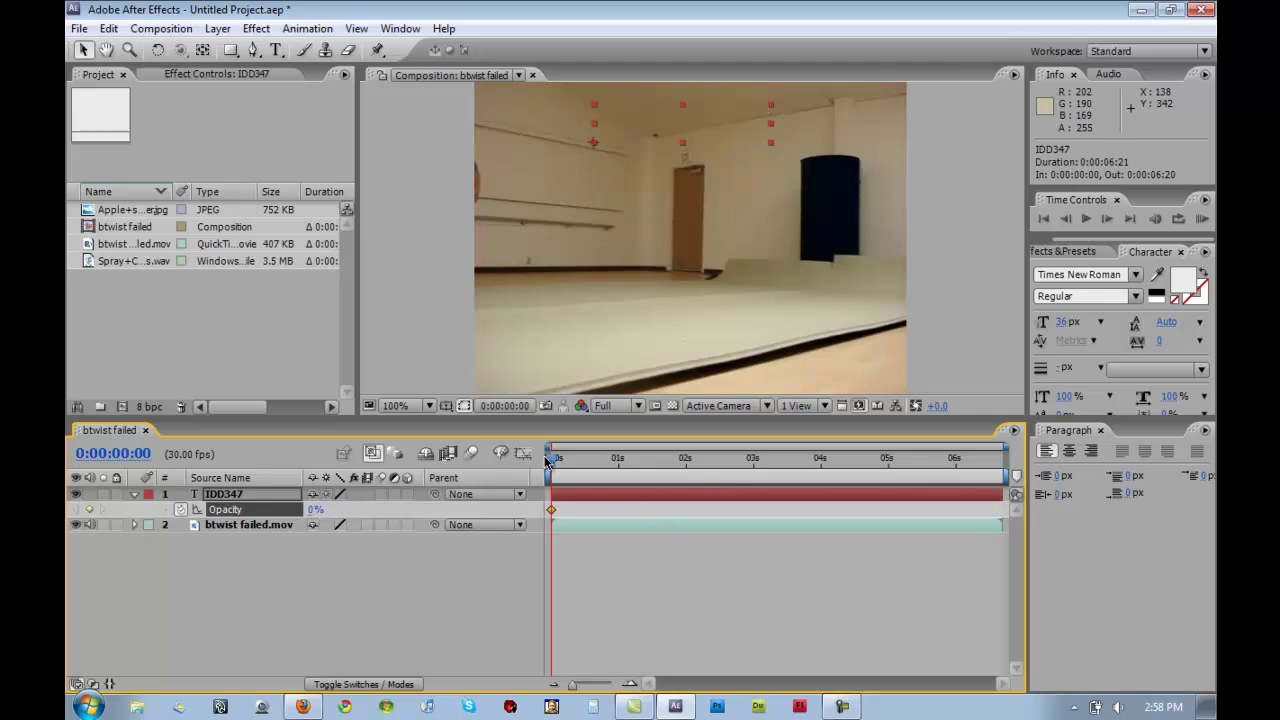
Keyframe Opacity at 100% at 0:00:01:15 to finish the fade-in.
{"action": "left_click_drag", "start_coordinate": [553, 462], "coordinate": [655, 467]}
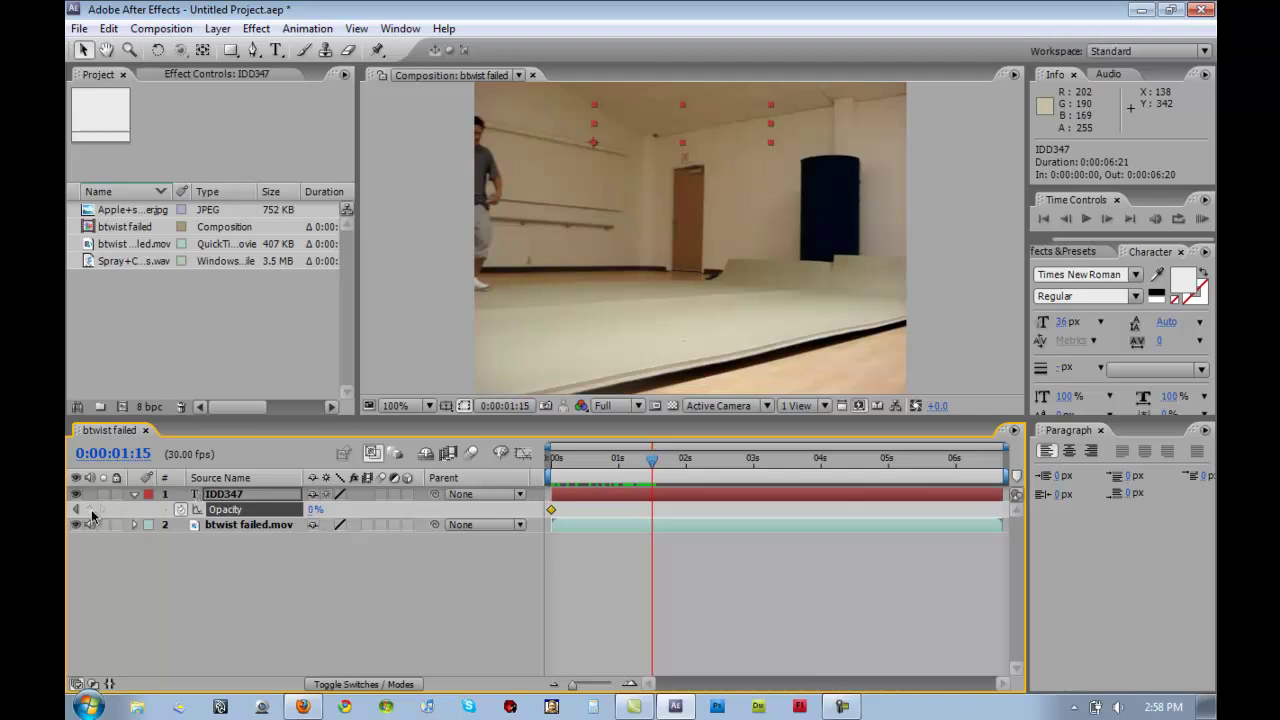
{"action": "left_click", "coordinate": [315, 510]}
{"action": "left_click", "coordinate": [314, 511]}
{"action": "key", "text": "Return"}
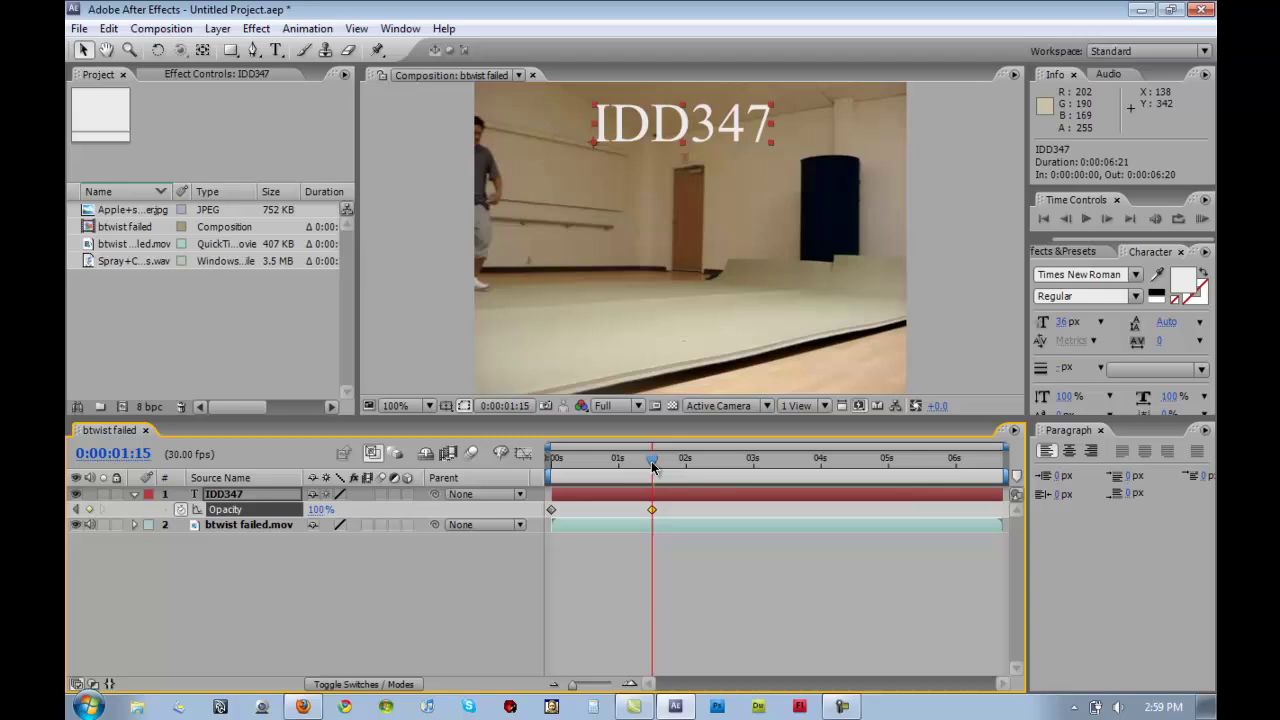
Add a 100% Opacity hold keyframe at 2:12 and a 0% keyframe at 0:00:03:00.
{"action": "left_click_drag", "start_coordinate": [652, 466], "coordinate": [713, 498]}
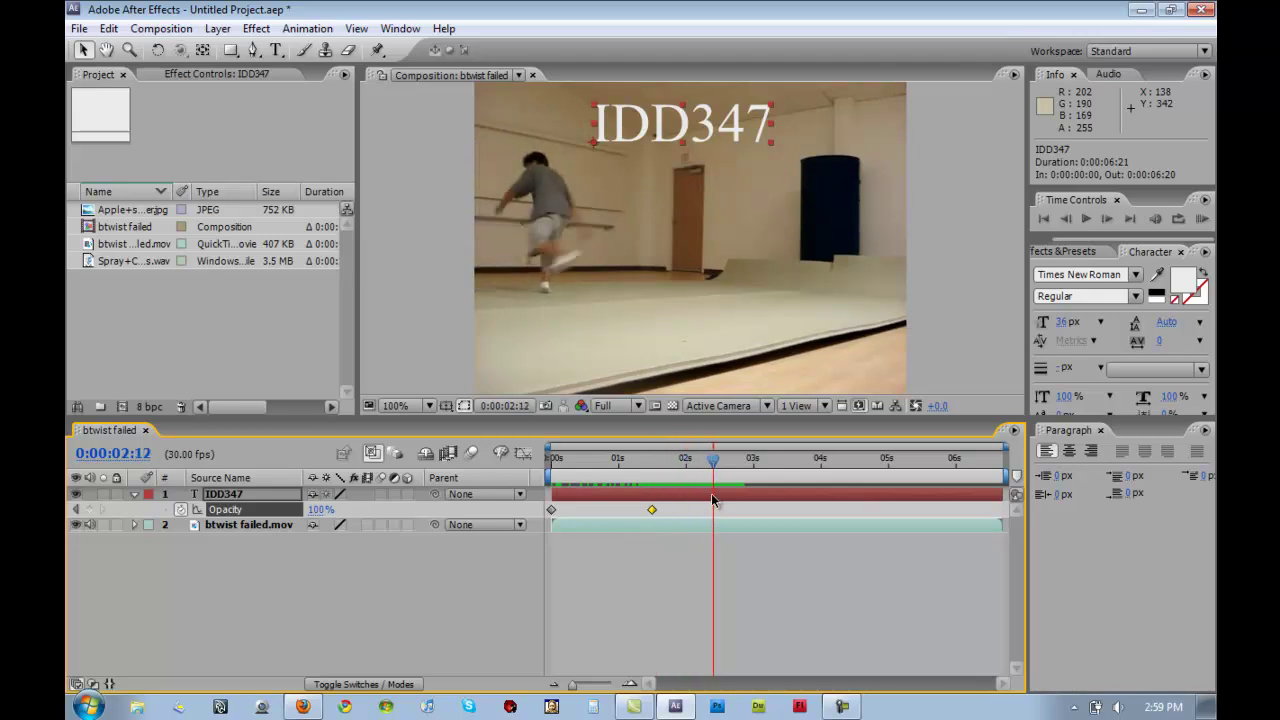
{"action": "left_click", "coordinate": [90, 510]}
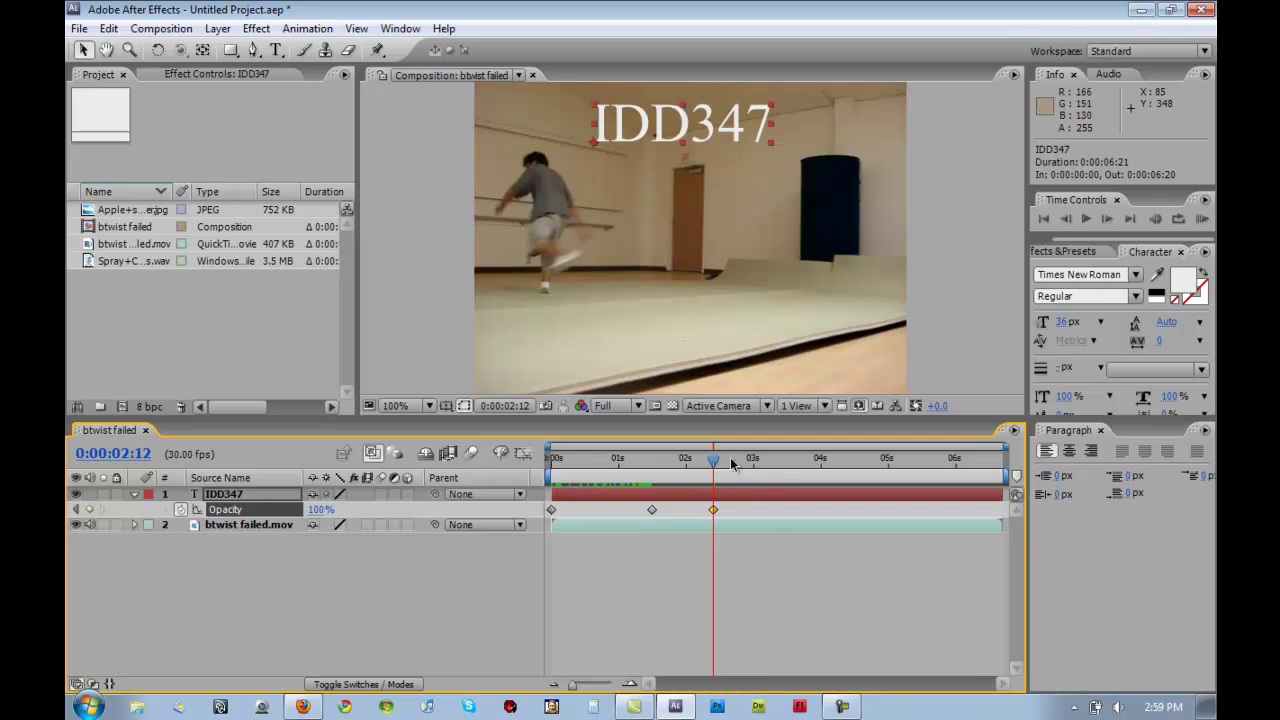
{"action": "left_click_drag", "start_coordinate": [714, 462], "coordinate": [755, 473]}
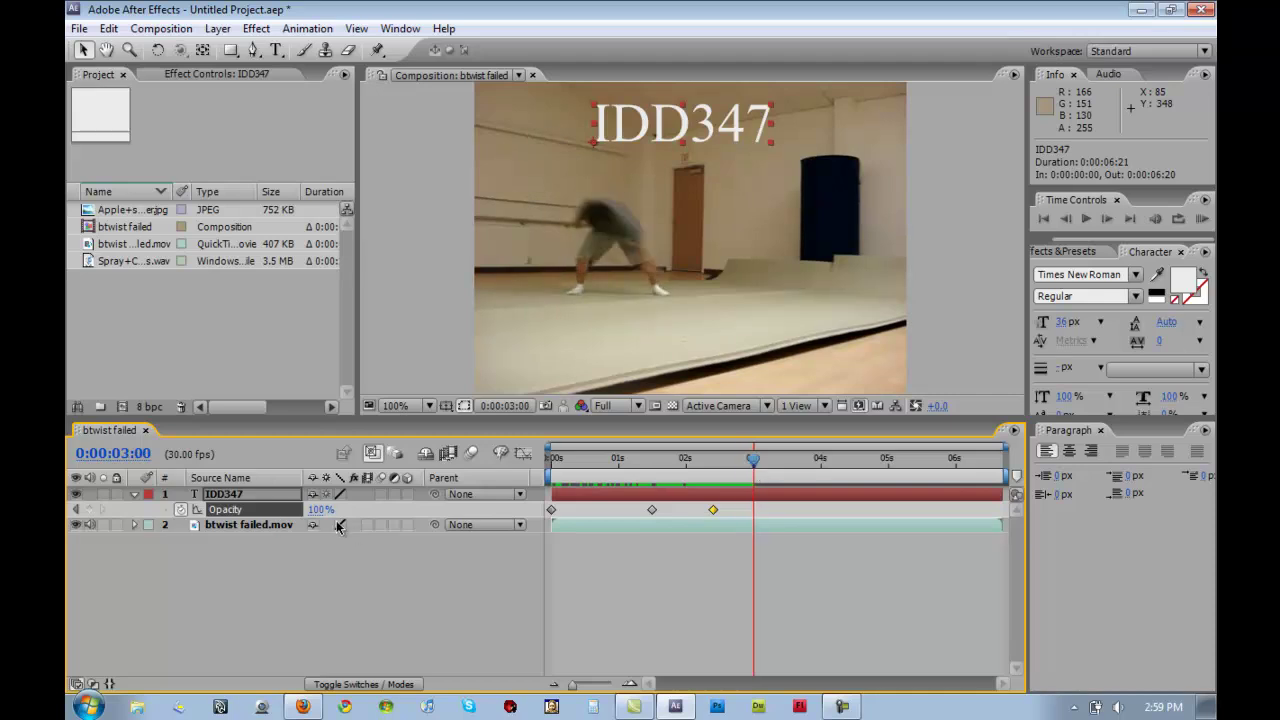
{"action": "left_click", "coordinate": [320, 510]}
{"action": "type", "text": "0"}
{"action": "key", "text": "Return"}
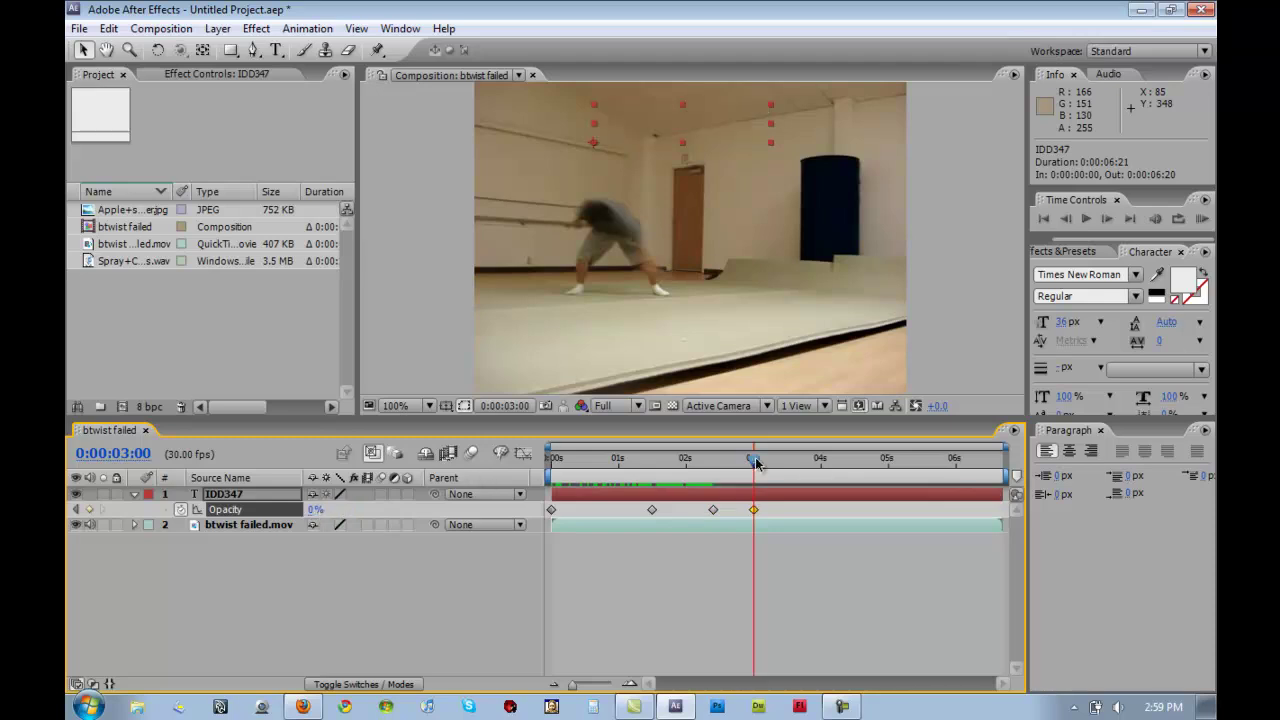
{"action": "left_click_drag", "start_coordinate": [754, 458], "coordinate": [549, 458]}
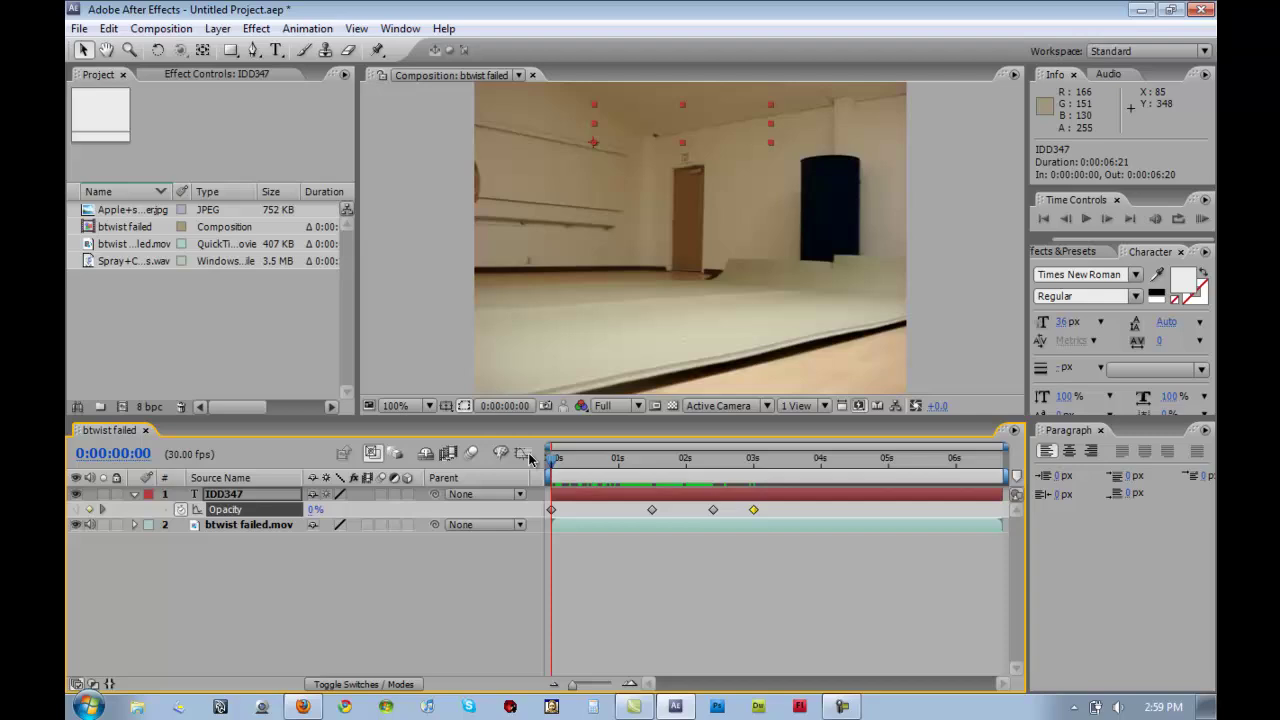
{"action": "key", "text": "space"}
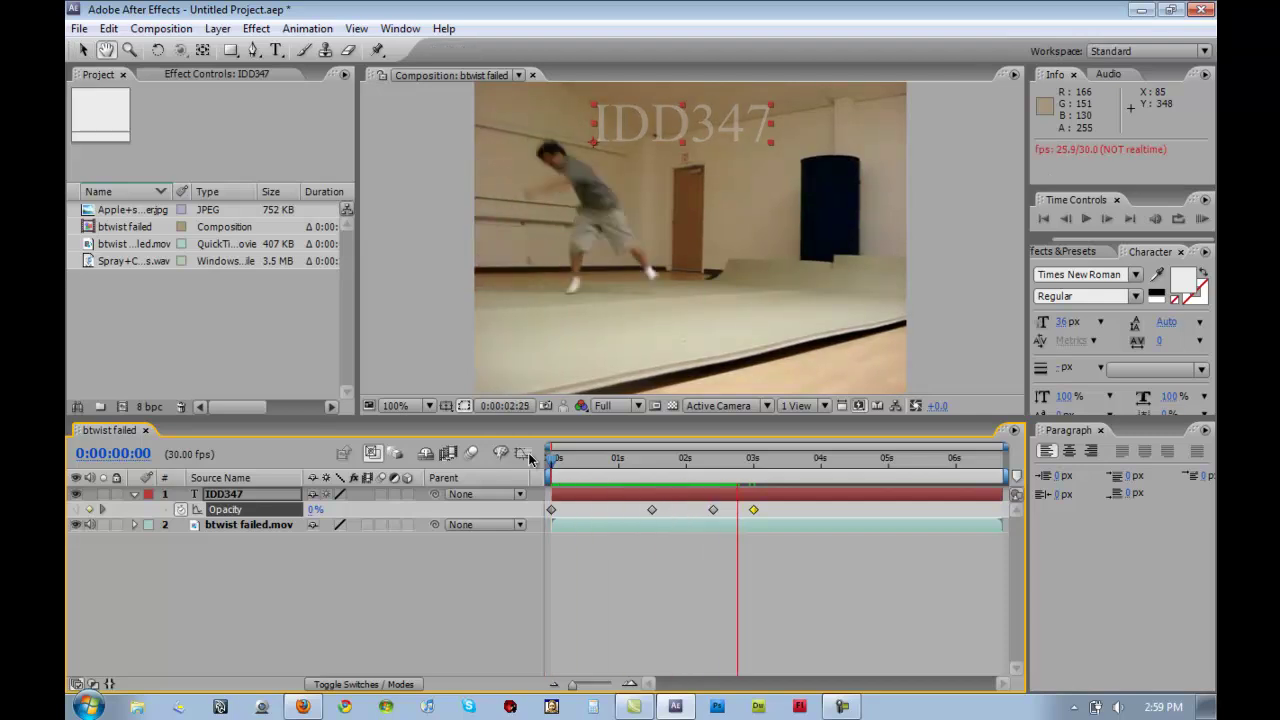
{"action": "key", "text": "space"}
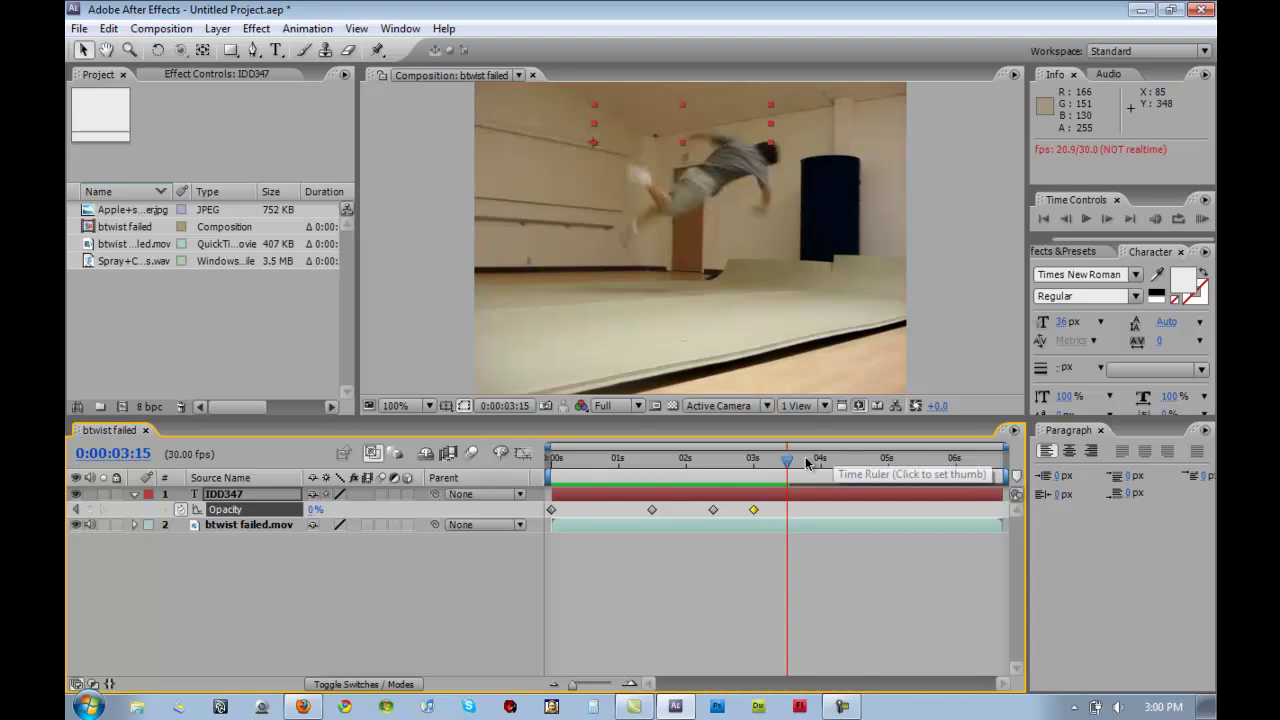
{"action": "left_click_drag", "start_coordinate": [787, 465], "coordinate": [619, 492]}
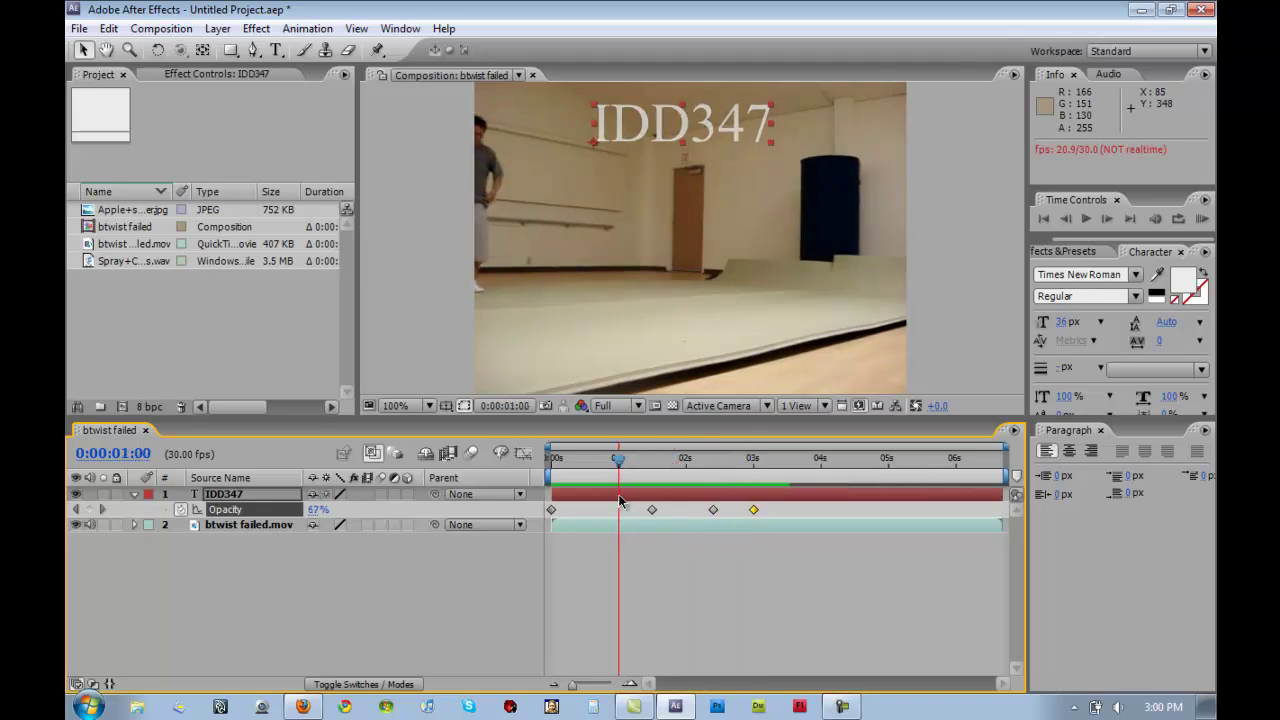
{"action": "left_click", "coordinate": [277, 491]}
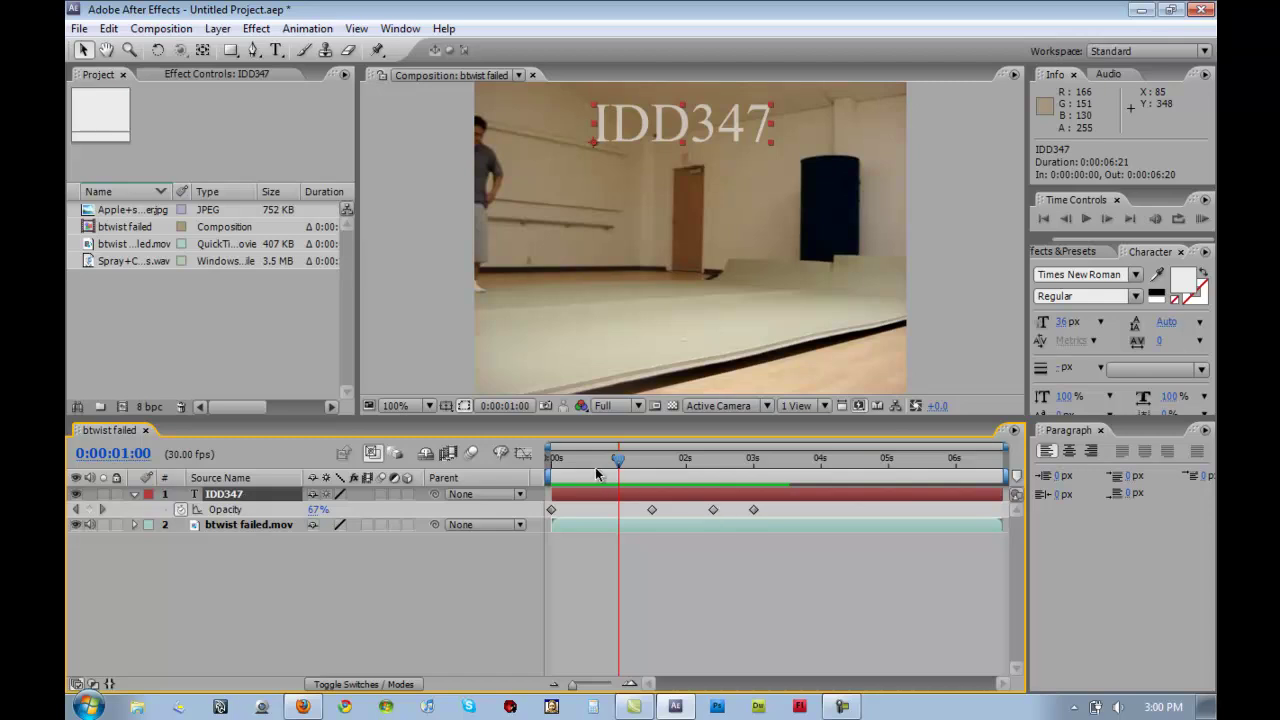
{"action": "left_click_drag", "start_coordinate": [620, 464], "coordinate": [482, 503]}
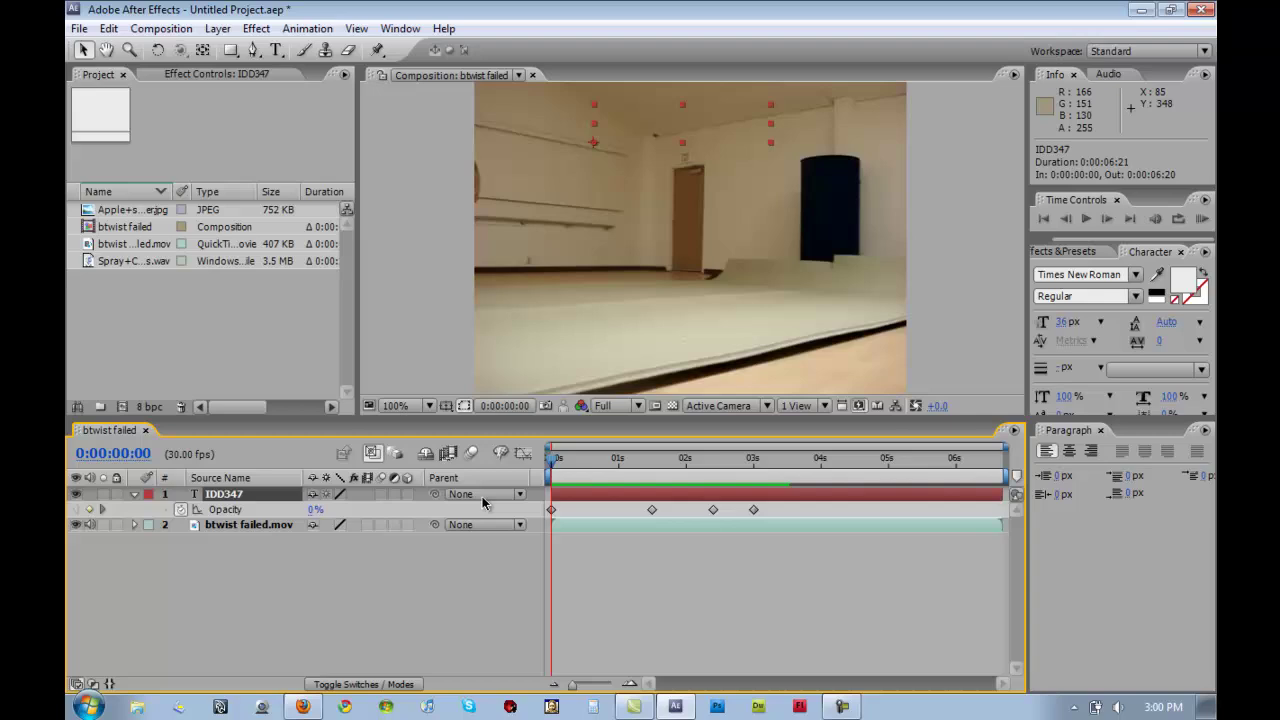
{"action": "key", "text": "space"}
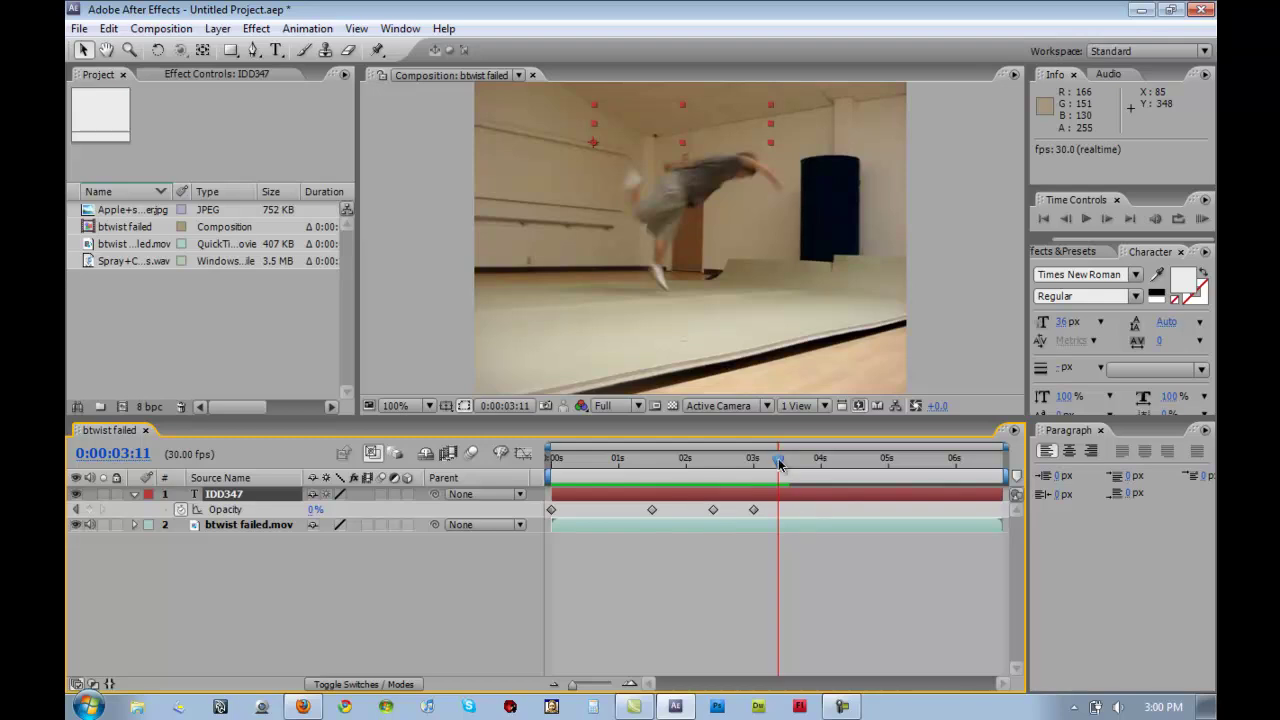
Drag both fade-out Opacity keyframes later so 100% holds until 3:12 and 0% lands at 4:00.
{"action": "left_click_drag", "start_coordinate": [777, 460], "coordinate": [646, 495]}
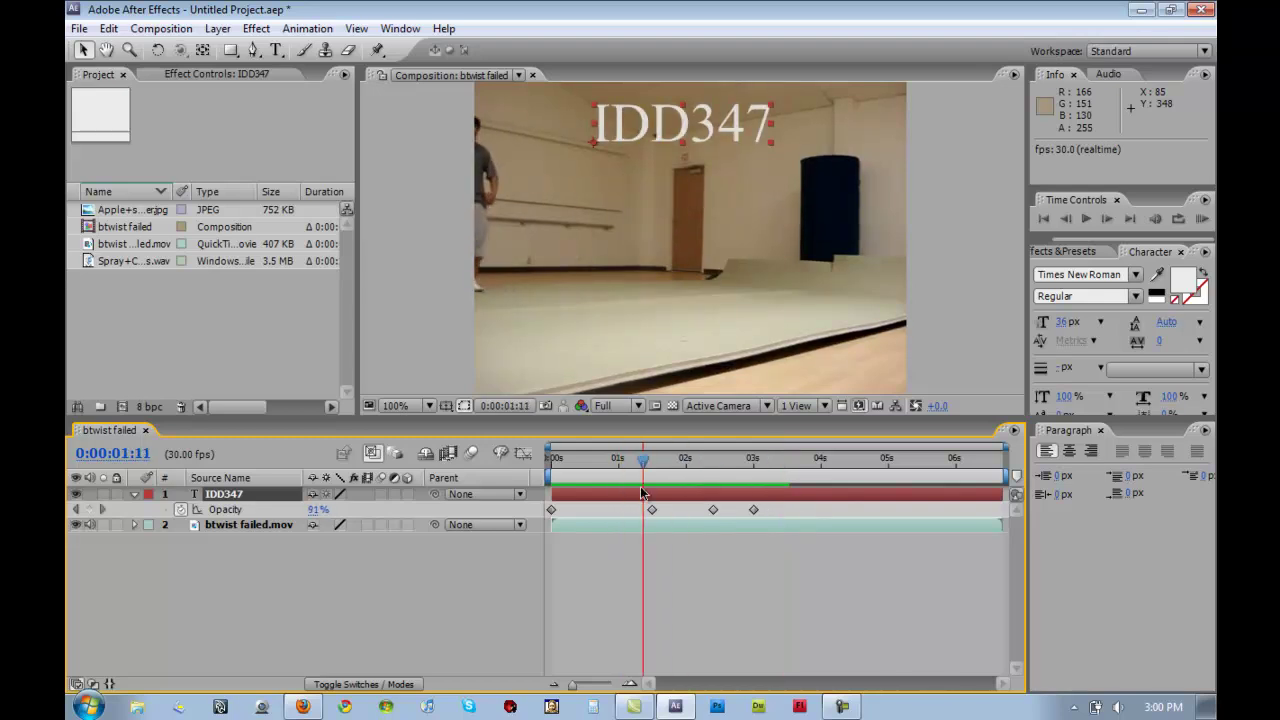
{"action": "left_click", "coordinate": [713, 511]}
{"action": "left_click", "coordinate": [754, 511]}
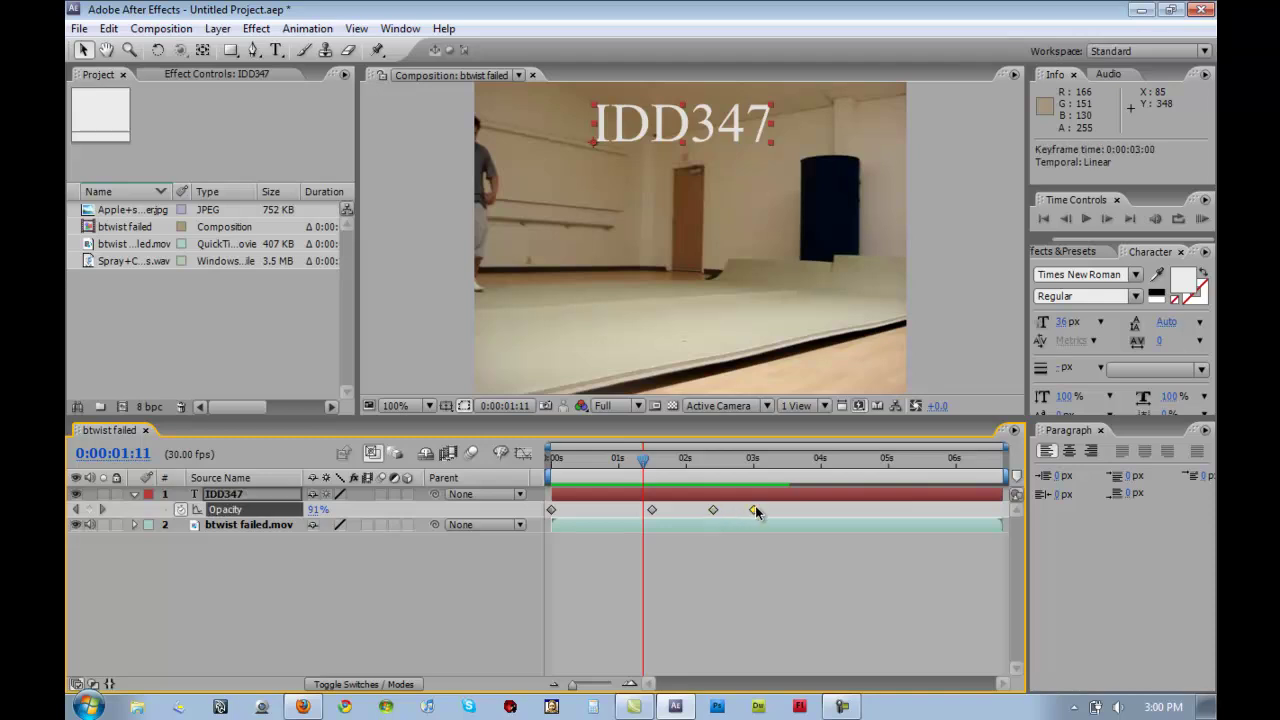
{"action": "left_click_drag", "start_coordinate": [774, 512], "coordinate": [690, 512]}
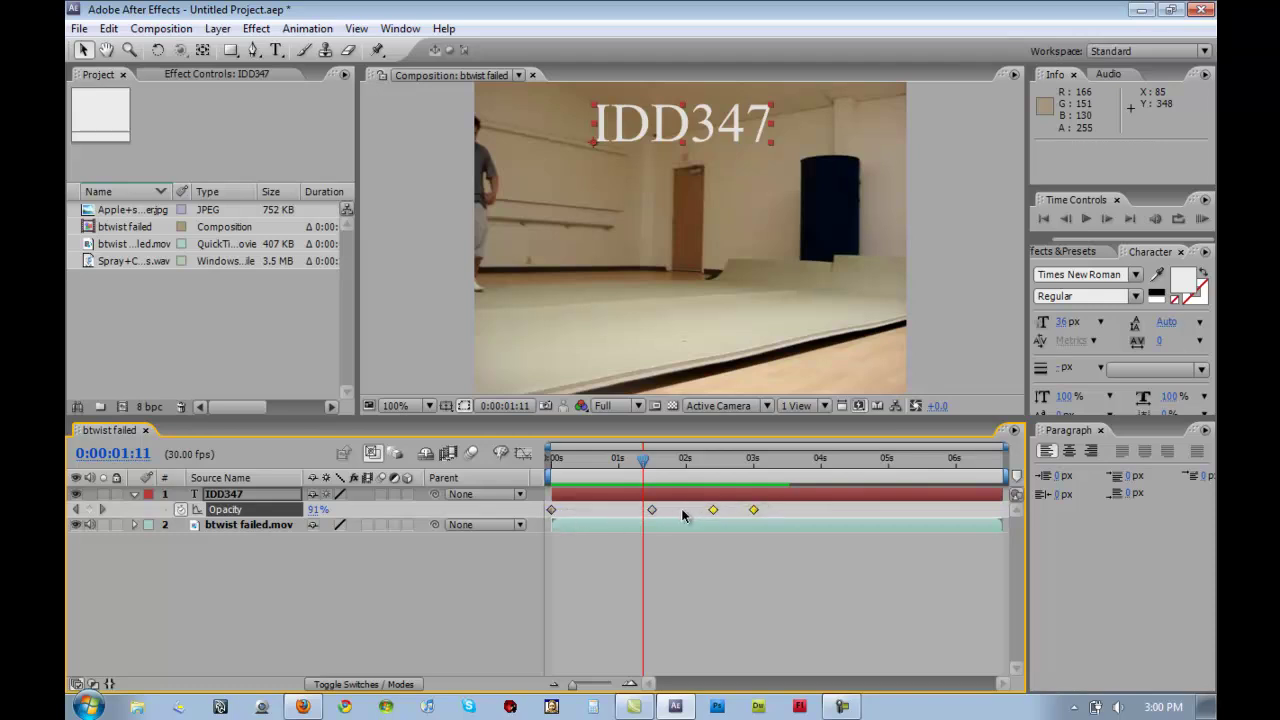
{"action": "left_click", "coordinate": [688, 516]}
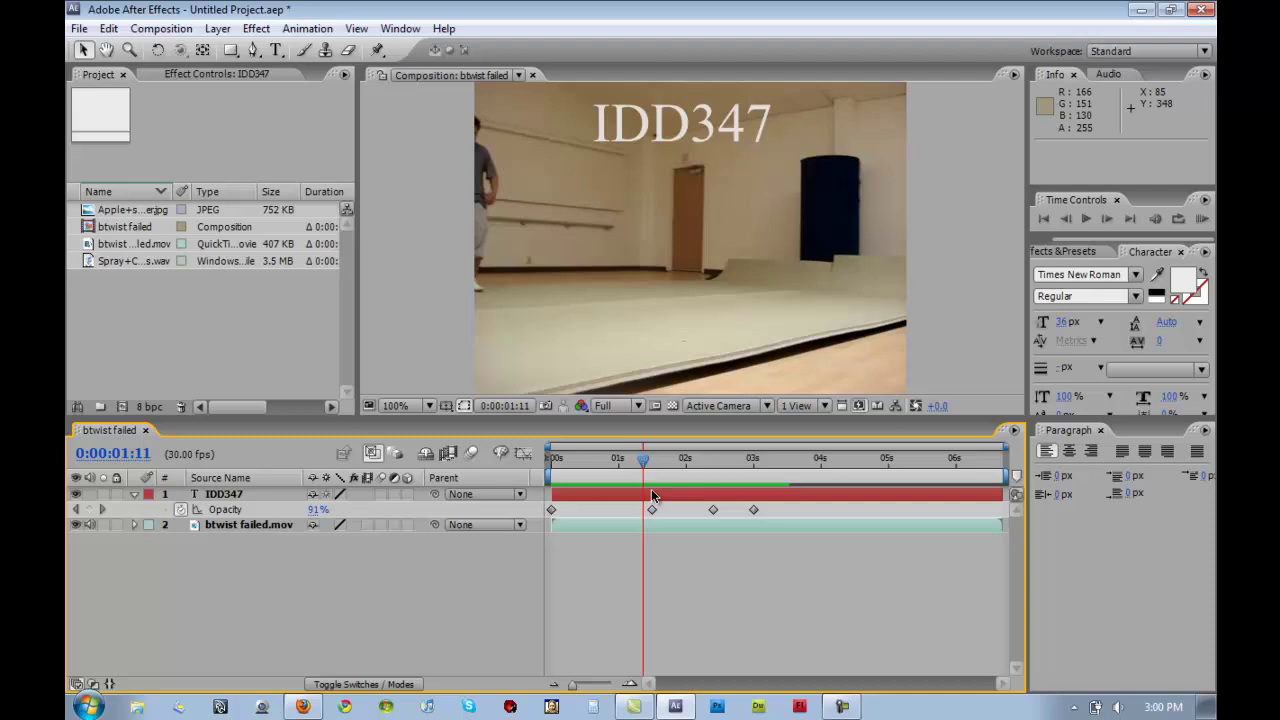
{"action": "left_click_drag", "start_coordinate": [646, 468], "coordinate": [668, 488]}
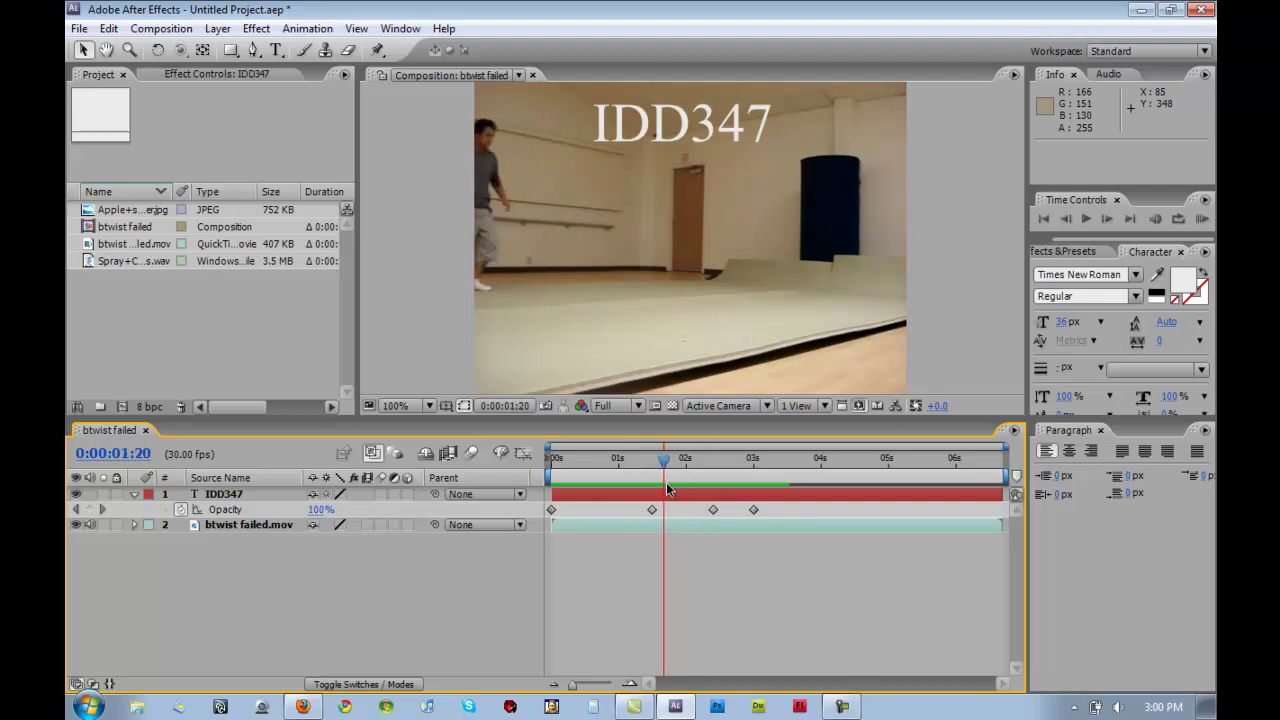
{"action": "left_click", "coordinate": [754, 510]}
{"action": "left_click_drag", "start_coordinate": [710, 515], "coordinate": [780, 515]}
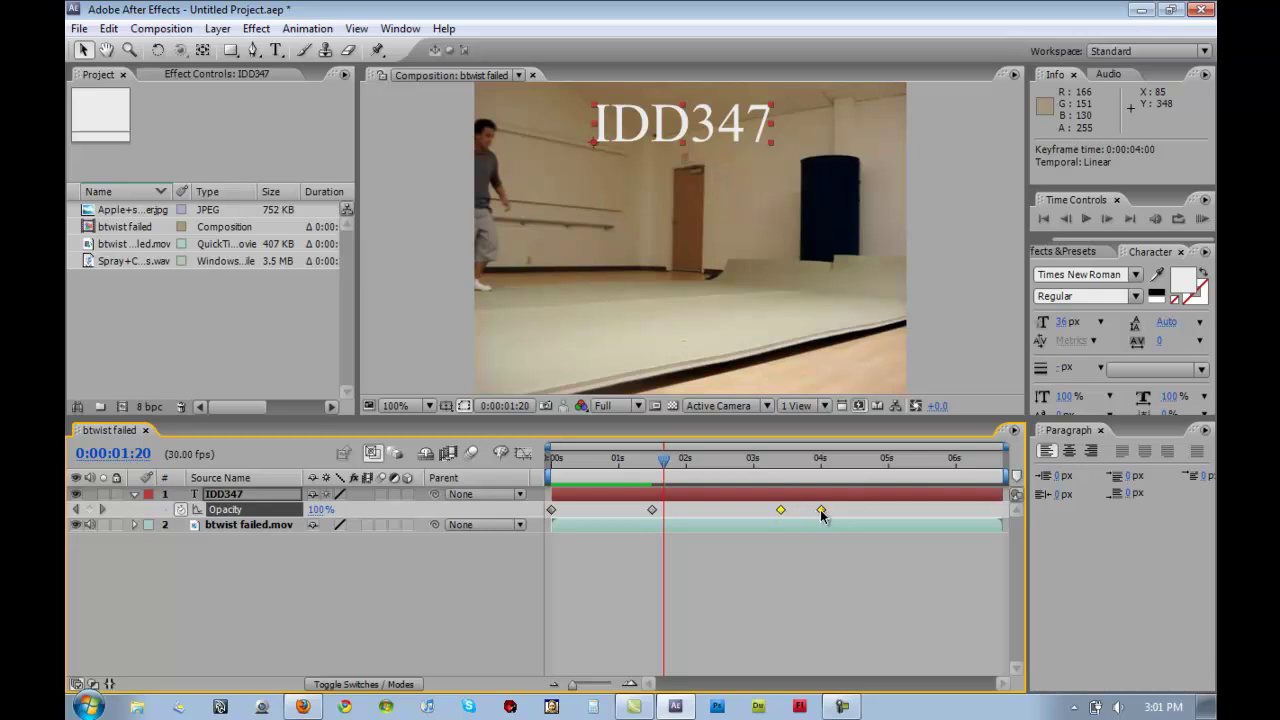
{"action": "left_click_drag", "start_coordinate": [664, 465], "coordinate": [772, 506]}
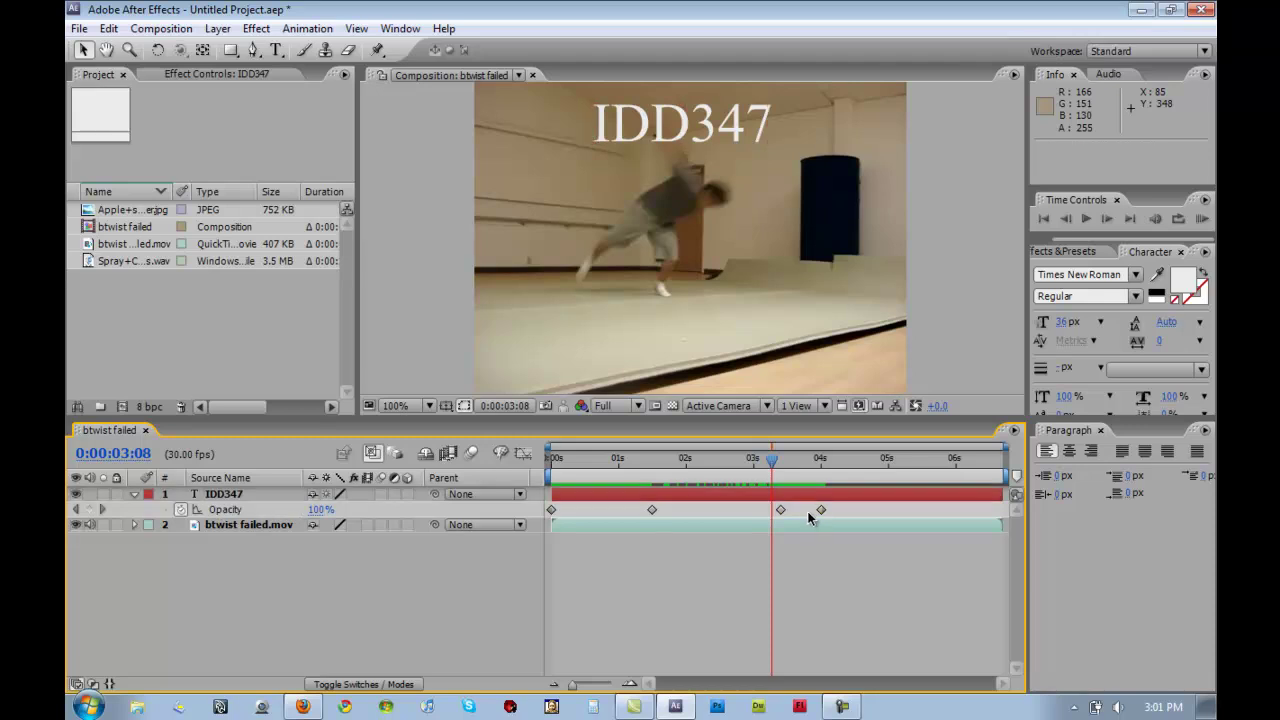
Delete the final Opacity keyframe at 4 s.
{"action": "left_click", "coordinate": [821, 510]}
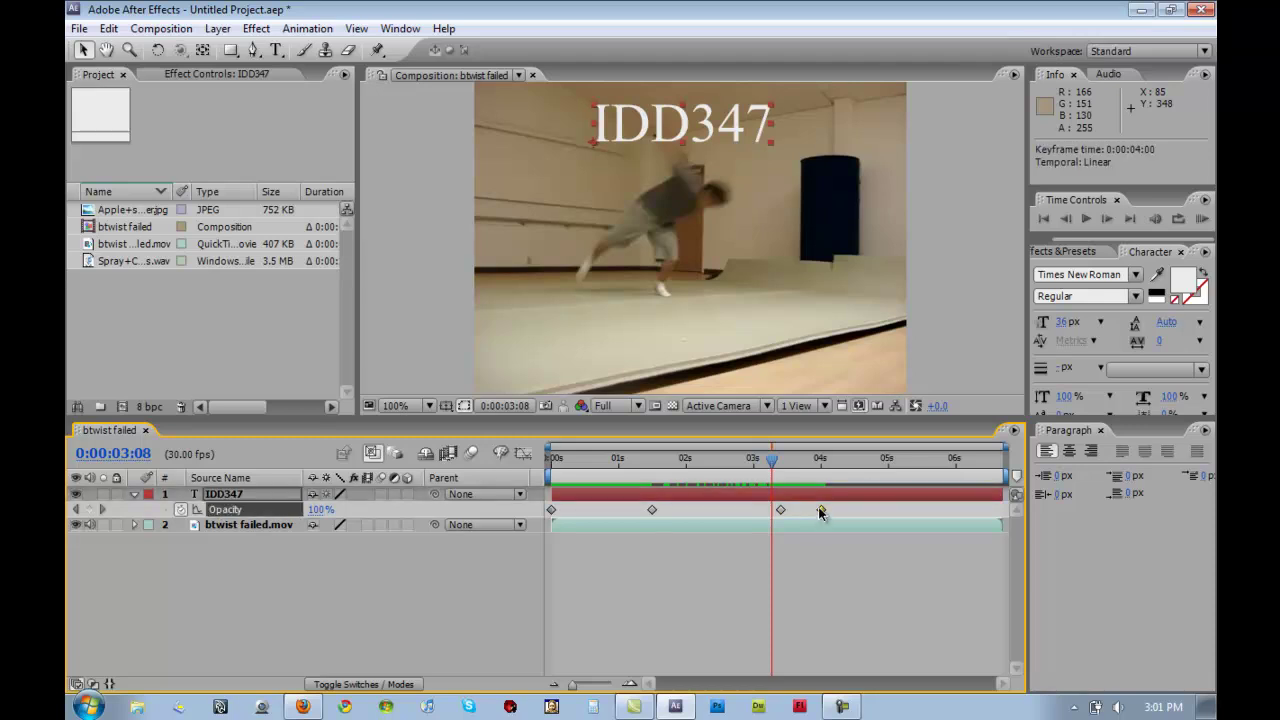
{"action": "left_click_drag", "start_coordinate": [821, 511], "coordinate": [827, 512]}
{"action": "mouse_move", "coordinate": [772, 462]}
{"action": "left_mouse_down"}
{"action": "mouse_move", "coordinate": [846, 459]}
{"action": "mouse_move", "coordinate": [783, 458]}
{"action": "left_mouse_up"}
{"action": "left_click", "coordinate": [805, 512]}
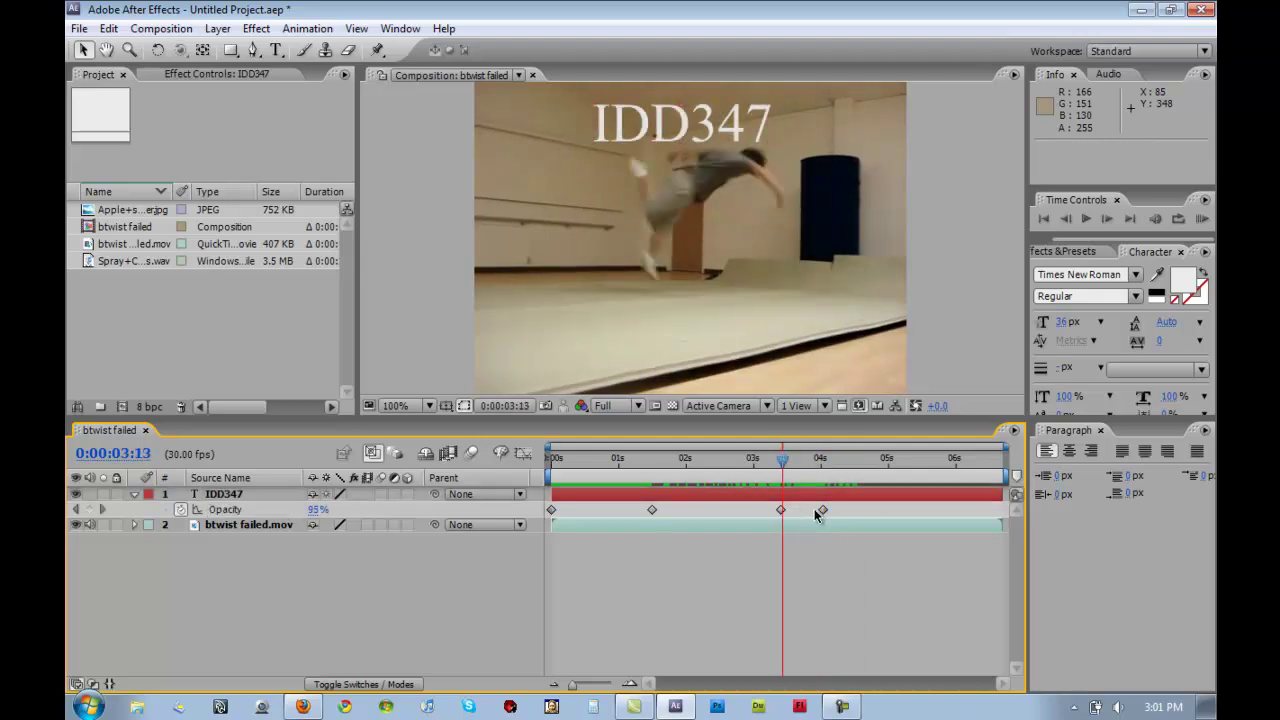
{"action": "left_click", "coordinate": [823, 511]}
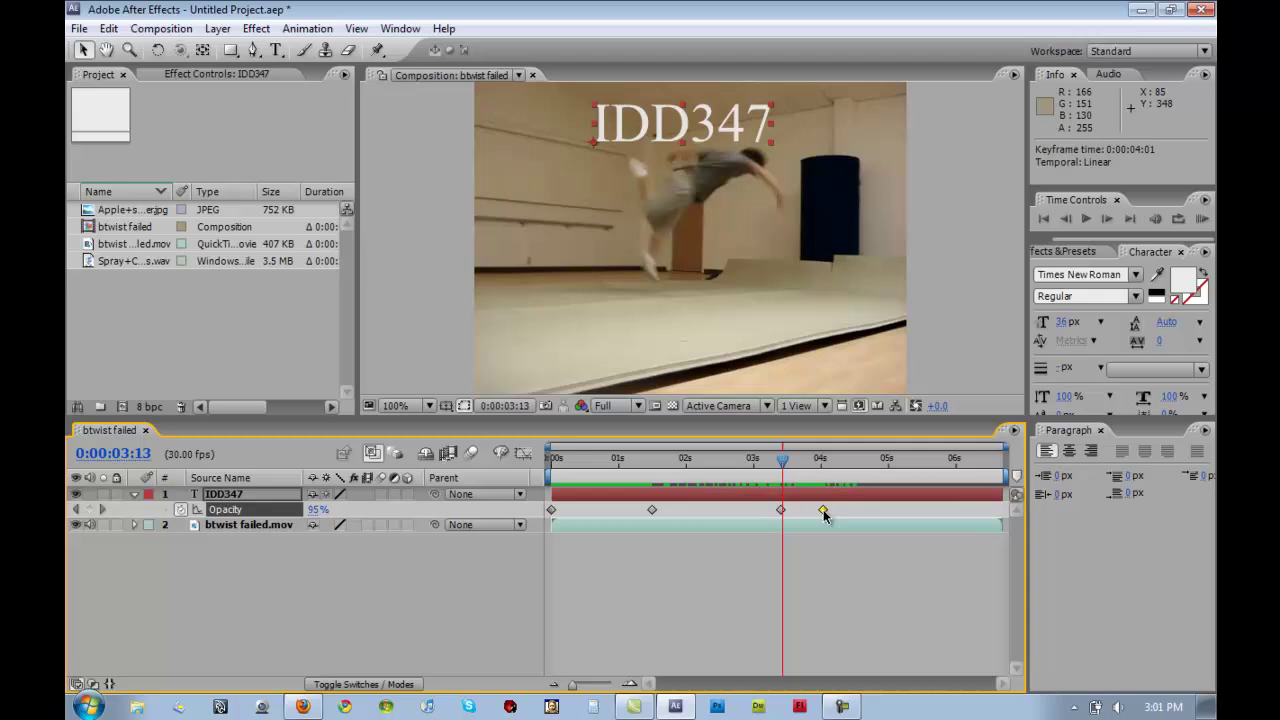
{"action": "key", "text": "Delete"}
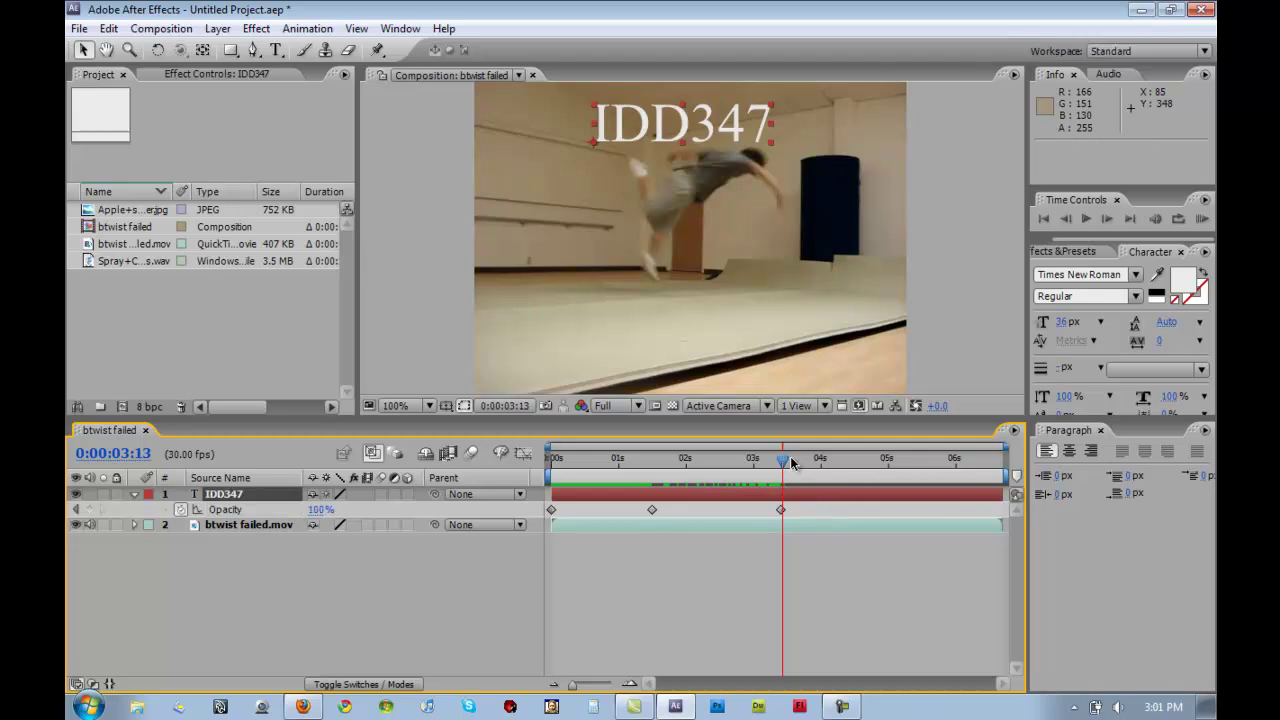
Add an Opacity keyframe at 0:00:05:00 set to 0%.
{"action": "left_click_drag", "start_coordinate": [785, 462], "coordinate": [889, 484]}
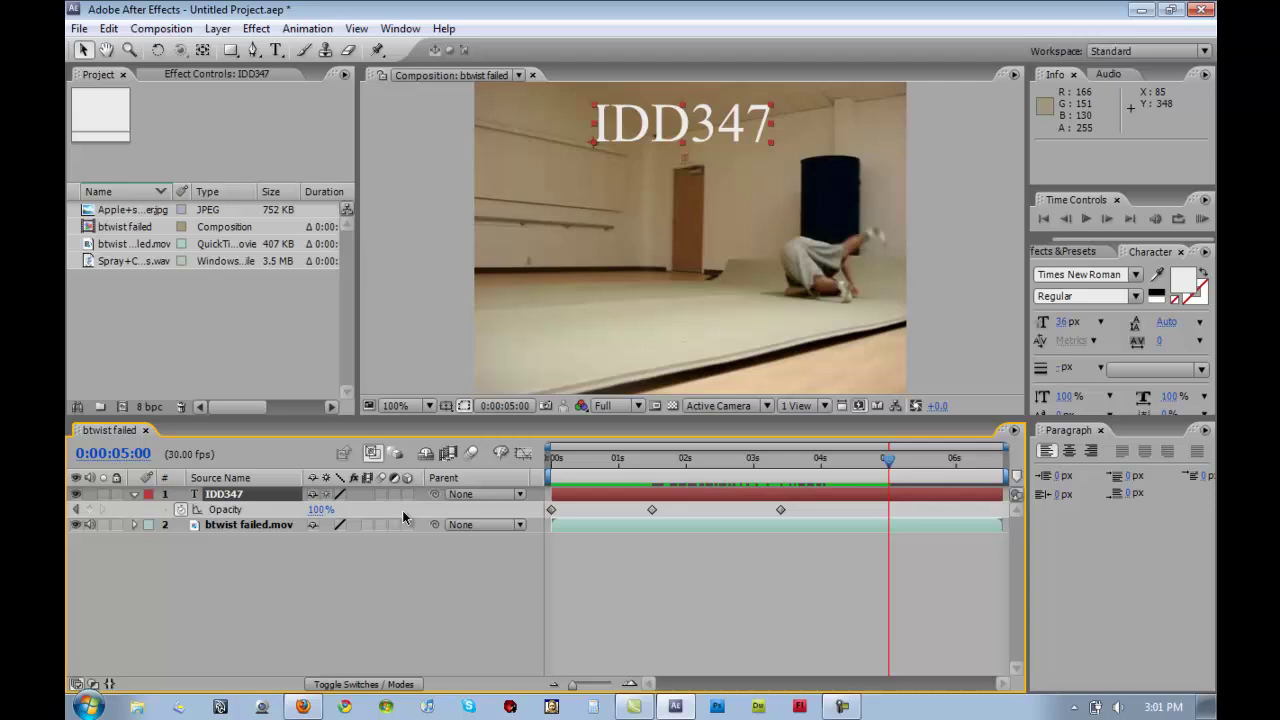
{"action": "left_click", "coordinate": [91, 510]}
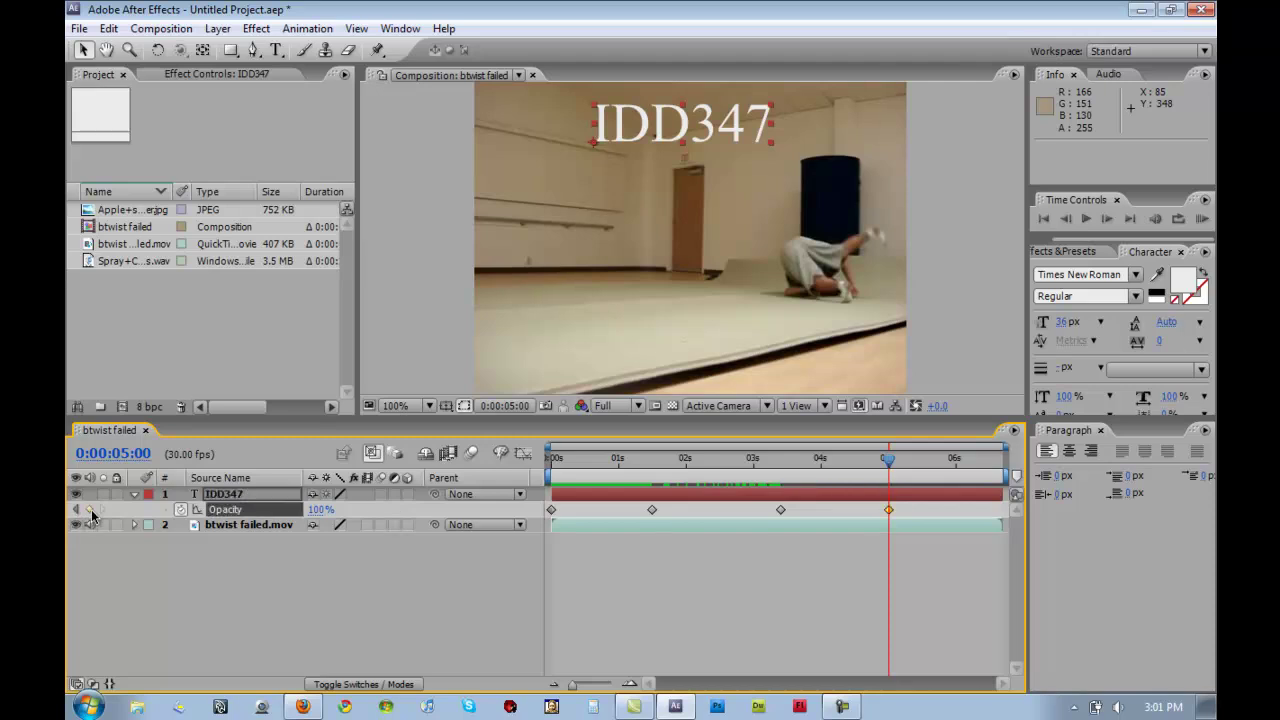
{"action": "left_click", "coordinate": [320, 509]}
{"action": "type", "text": "0"}
{"action": "key", "text": "Return"}
{"action": "left_click_drag", "start_coordinate": [890, 460], "coordinate": [655, 481]}
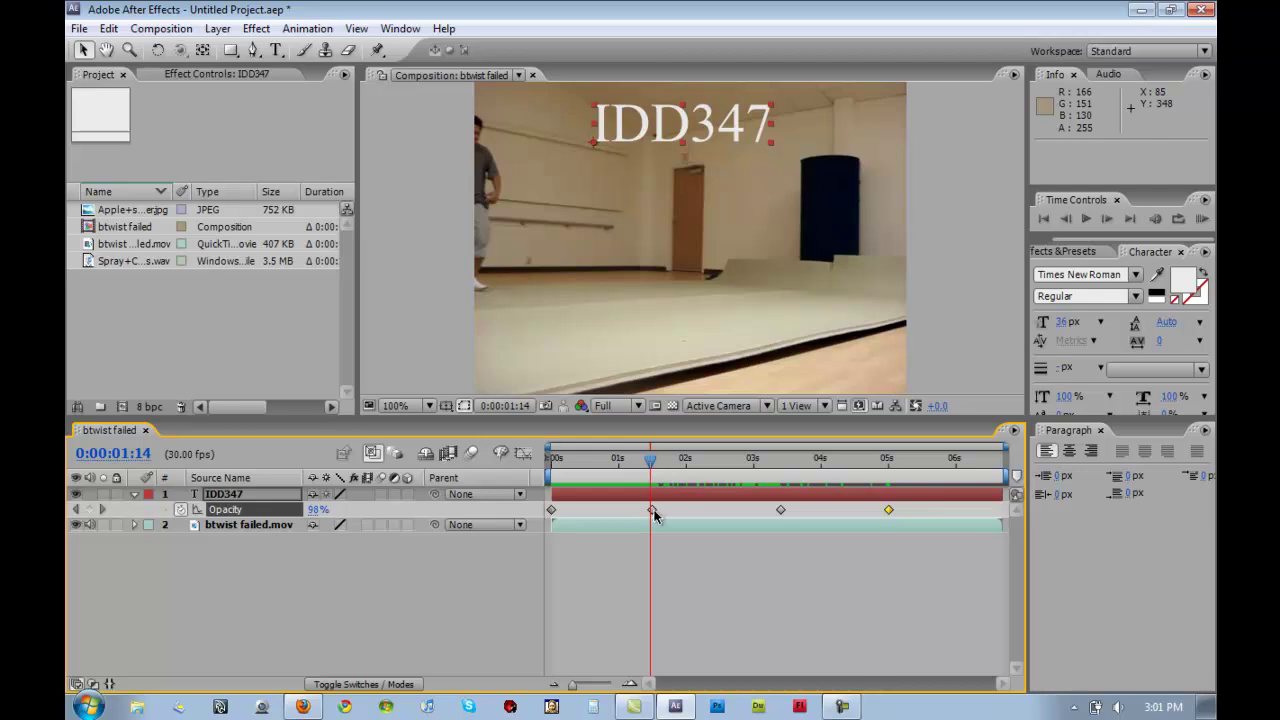
Move both fade-out Opacity keyframes later, to about 0:00:03:26 and 0:00:05:15.
{"action": "left_click", "coordinate": [652, 510]}
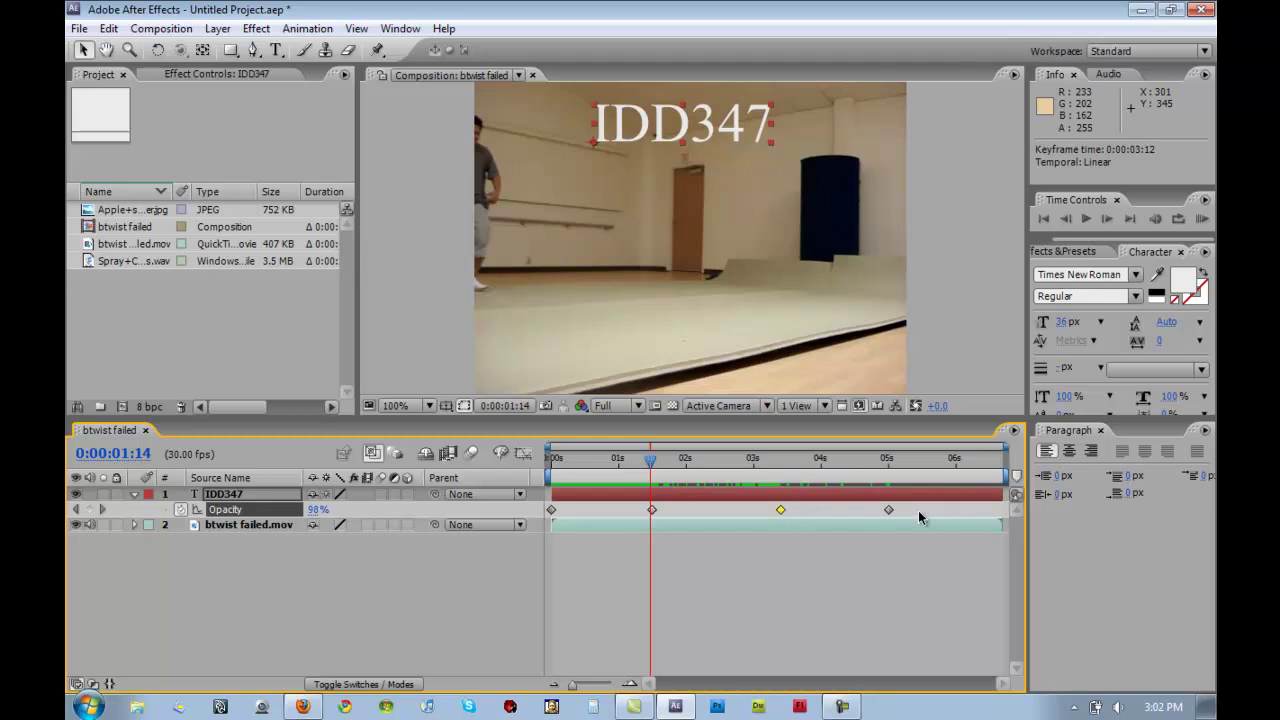
{"action": "left_click_drag", "start_coordinate": [918, 506], "coordinate": [811, 511]}
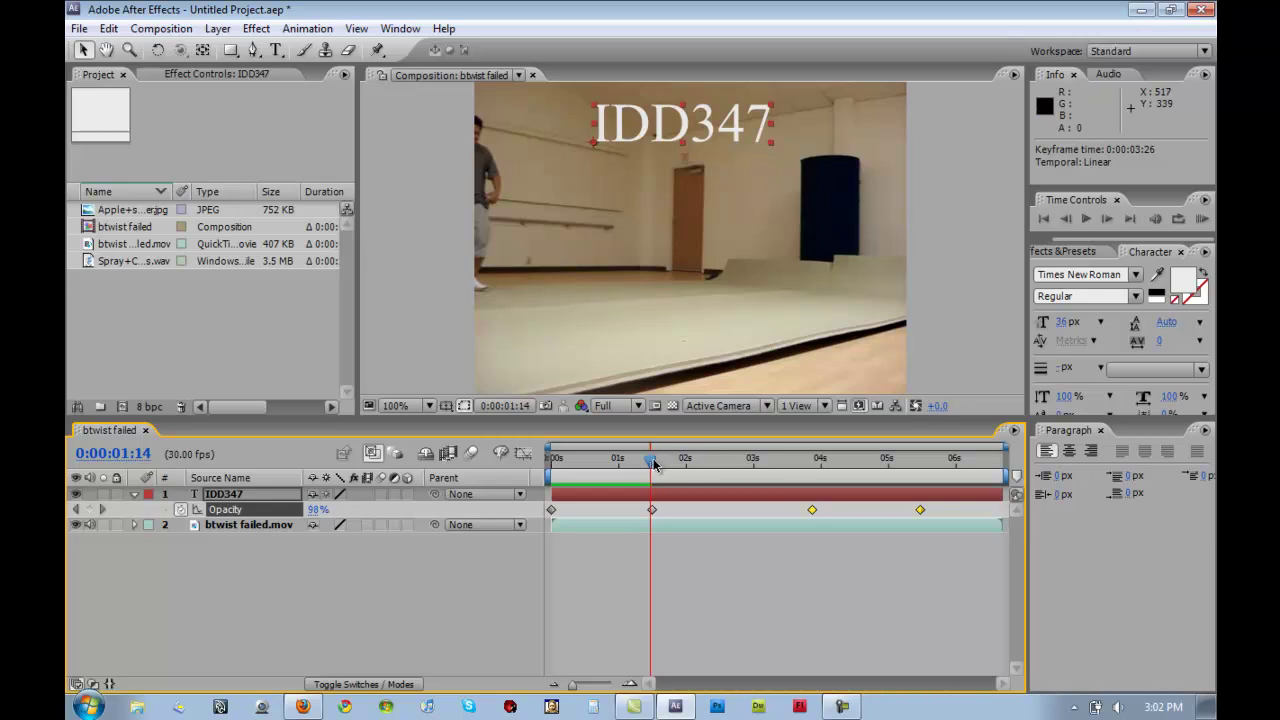
{"action": "left_click_drag", "start_coordinate": [654, 464], "coordinate": [643, 525]}
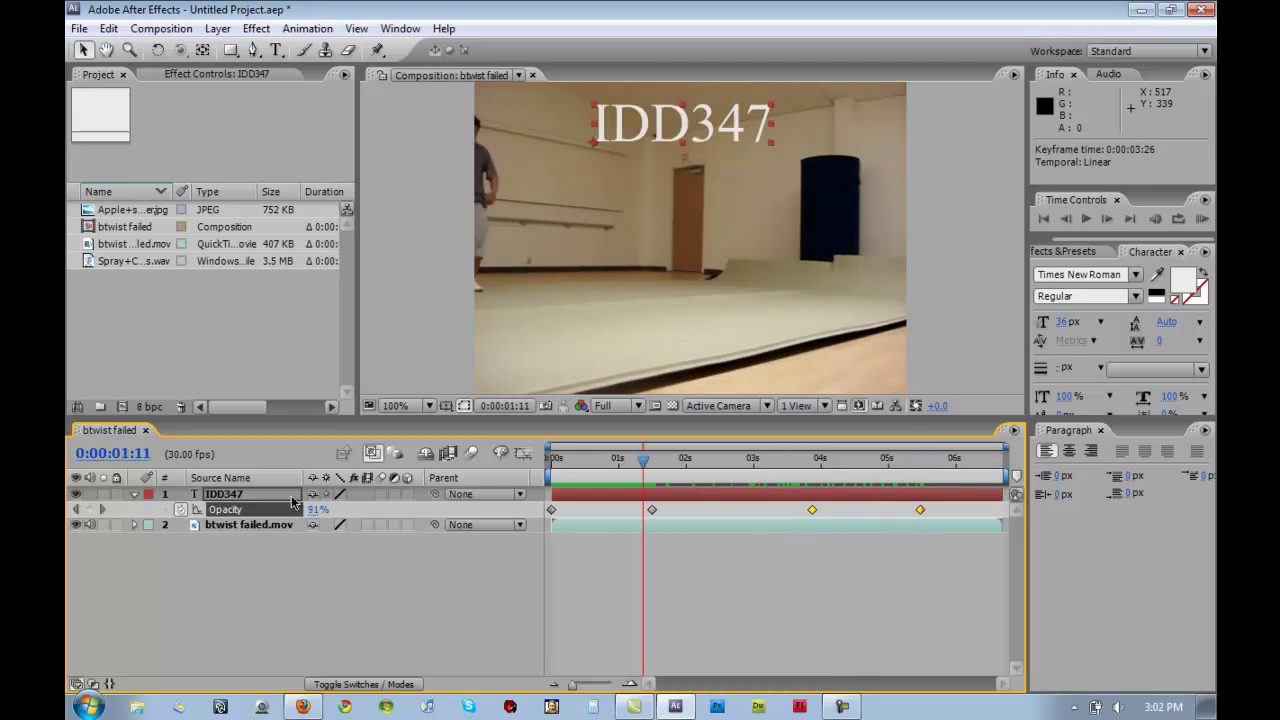
Reveal IDD347's Position and set a starting keyframe at 131.0, 73.0 just before 1 s.
{"action": "left_click", "coordinate": [293, 497]}
{"action": "key", "text": "r"}
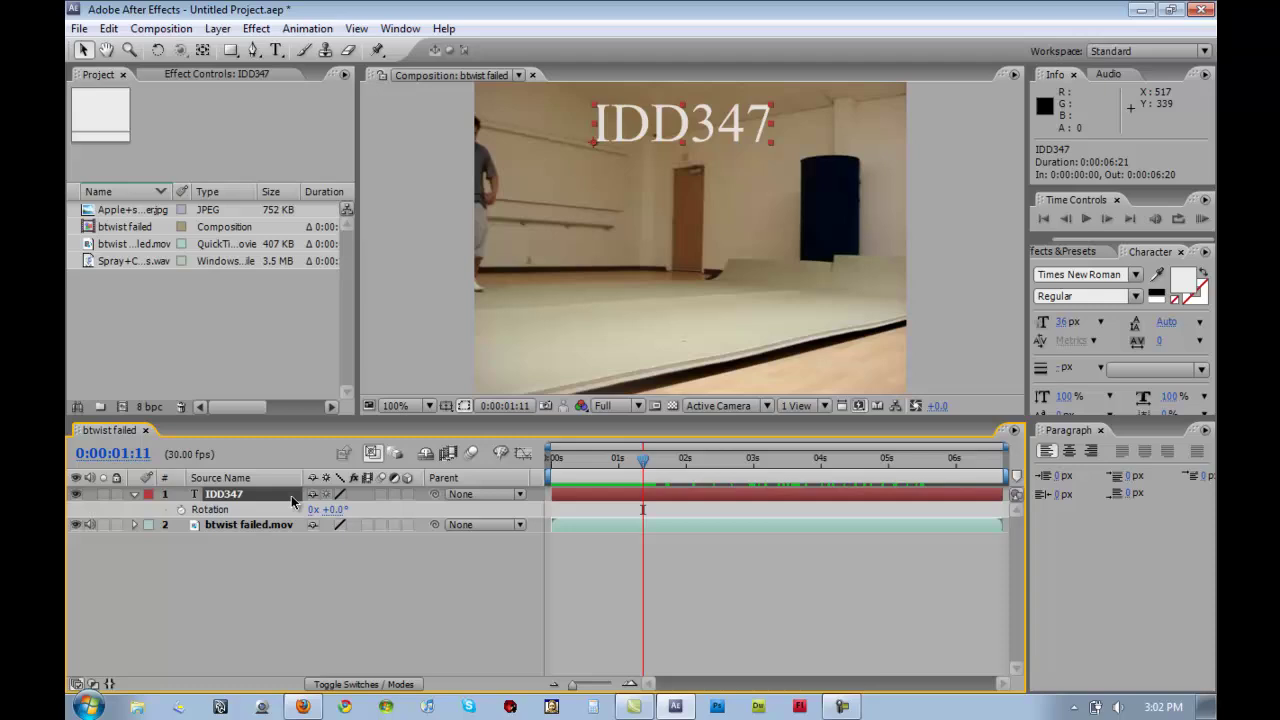
{"action": "key", "text": "p"}
{"action": "left_click_drag", "start_coordinate": [643, 465], "coordinate": [614, 490]}
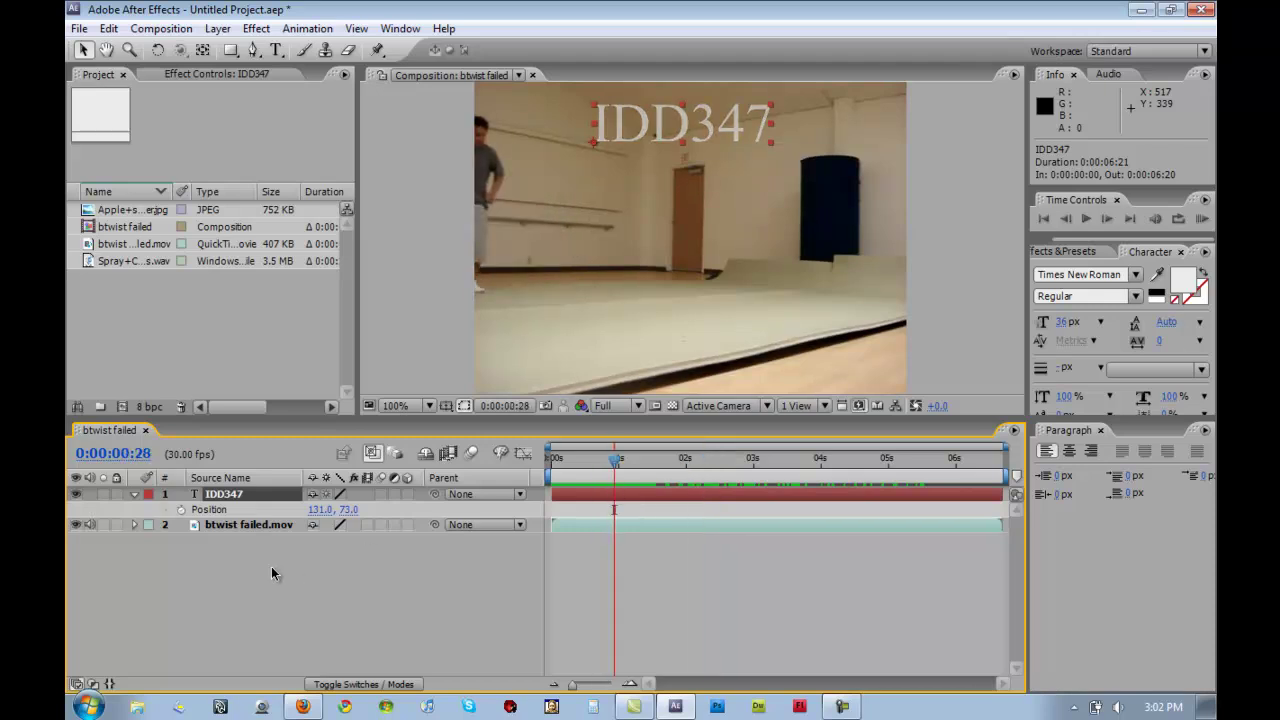
{"action": "left_click", "coordinate": [181, 509]}
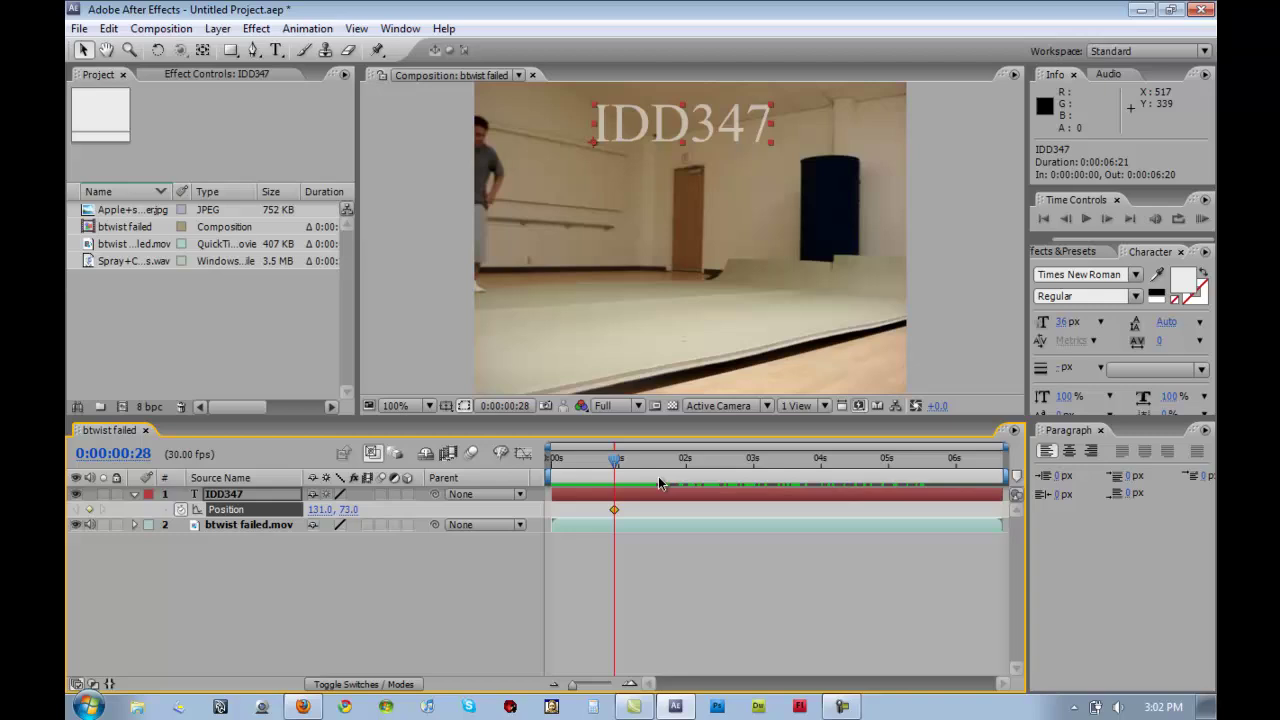
At 0:00:04:00, move the text to the lower right at 264.0, 315.0.
{"action": "left_click_drag", "start_coordinate": [614, 460], "coordinate": [818, 506]}
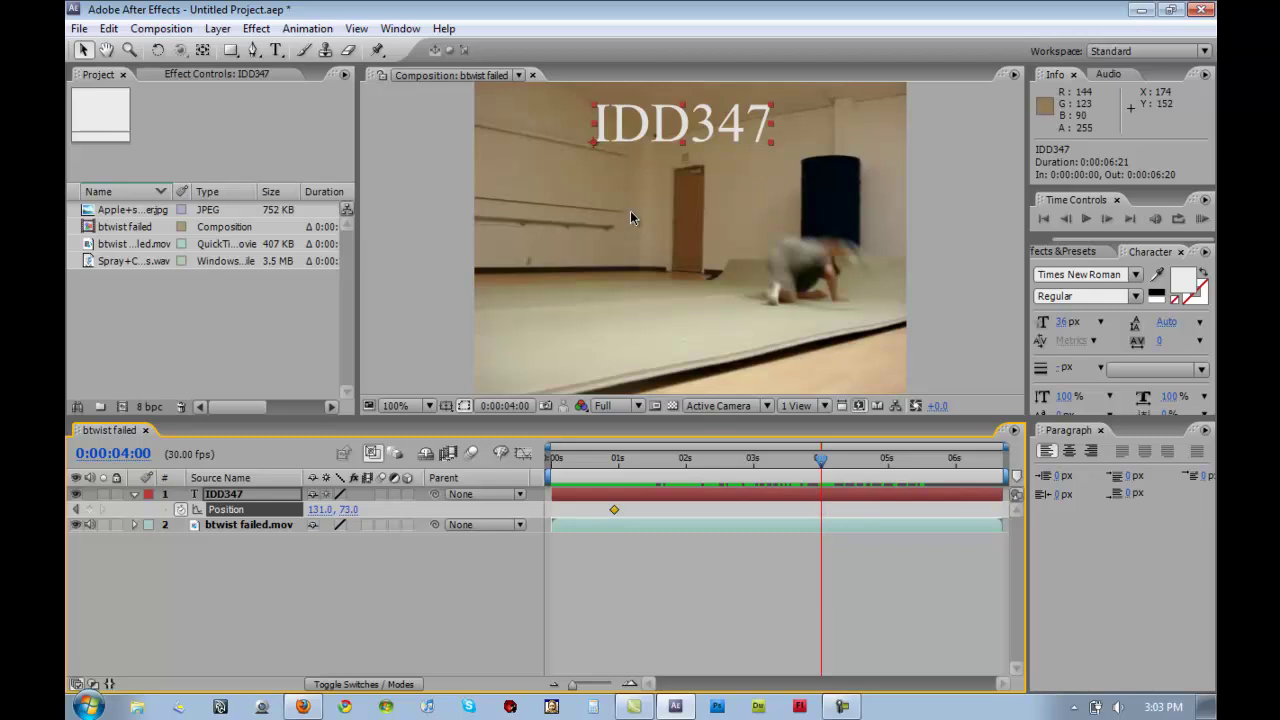
{"action": "left_click_drag", "start_coordinate": [659, 130], "coordinate": [793, 368]}
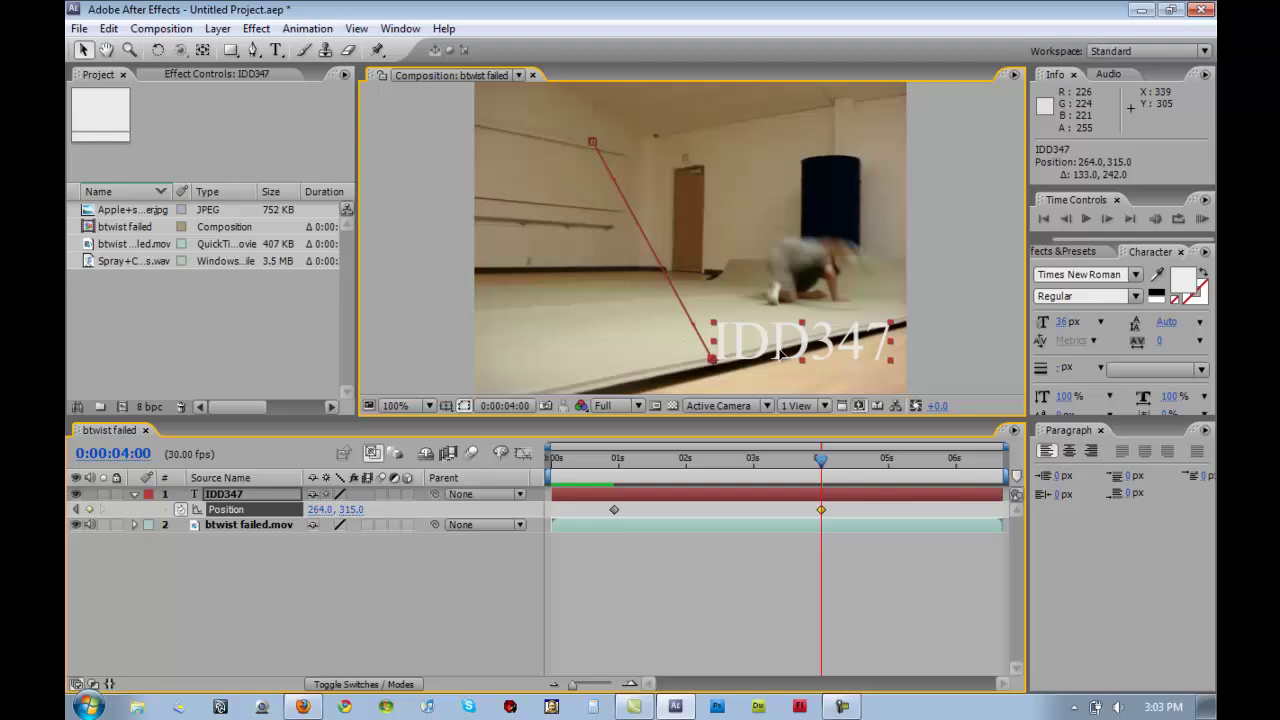
{"action": "left_click_drag", "start_coordinate": [820, 462], "coordinate": [625, 522]}
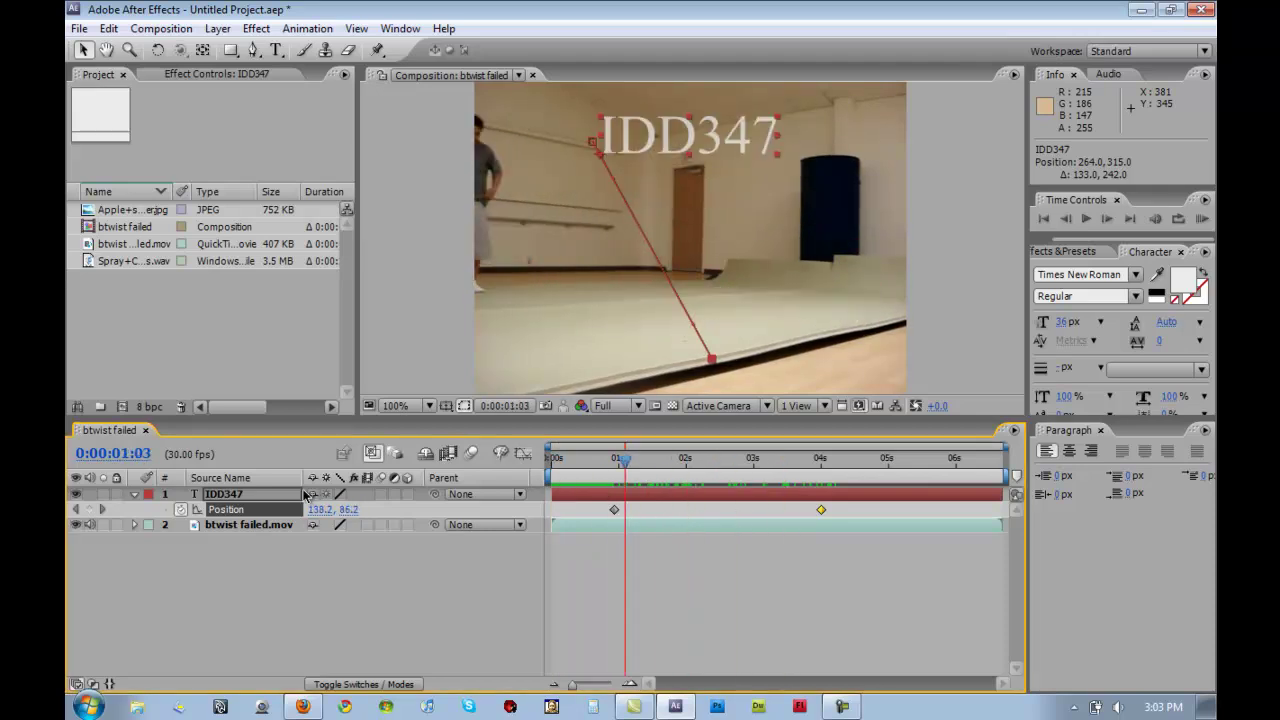
On the IDD347 layer, cycle through Opacity, Position, Rotation and Scale, then show only its animated Position and Opacity keyframes.
{"action": "left_click", "coordinate": [276, 494]}
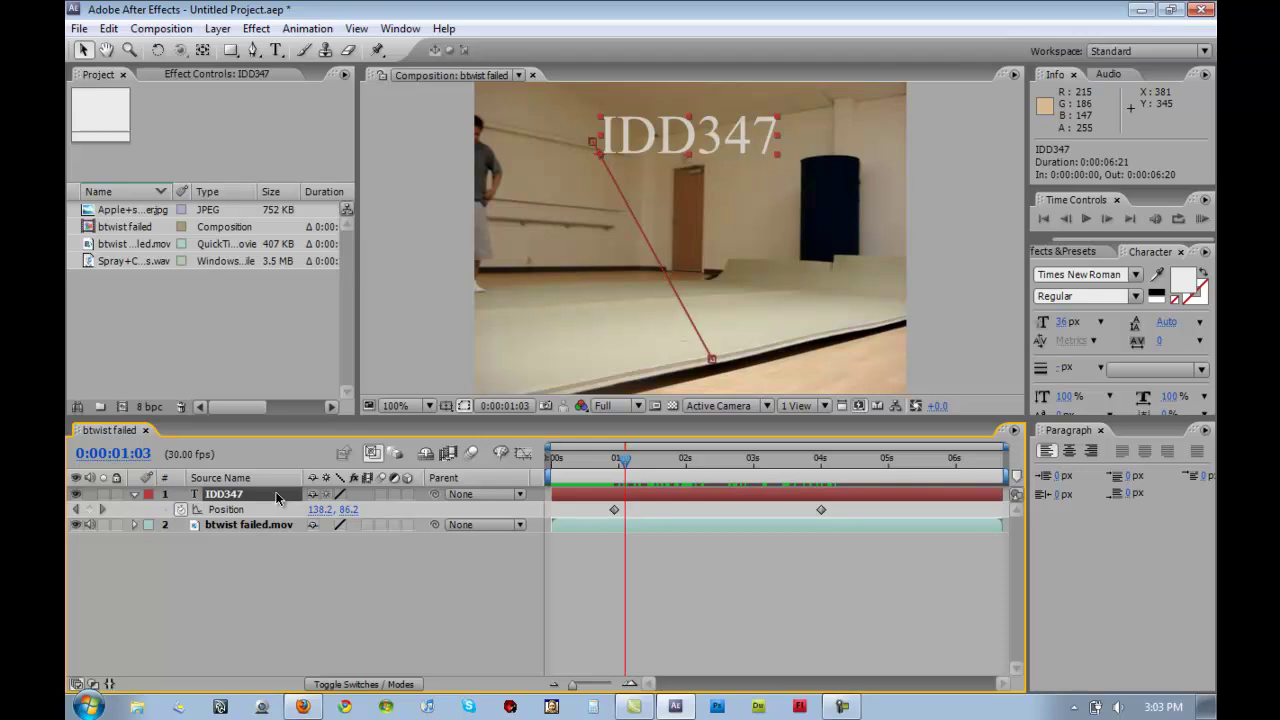
{"action": "key", "text": "t"}
{"action": "key", "text": "p"}
{"action": "key", "text": "p"}
{"action": "key", "text": "t"}
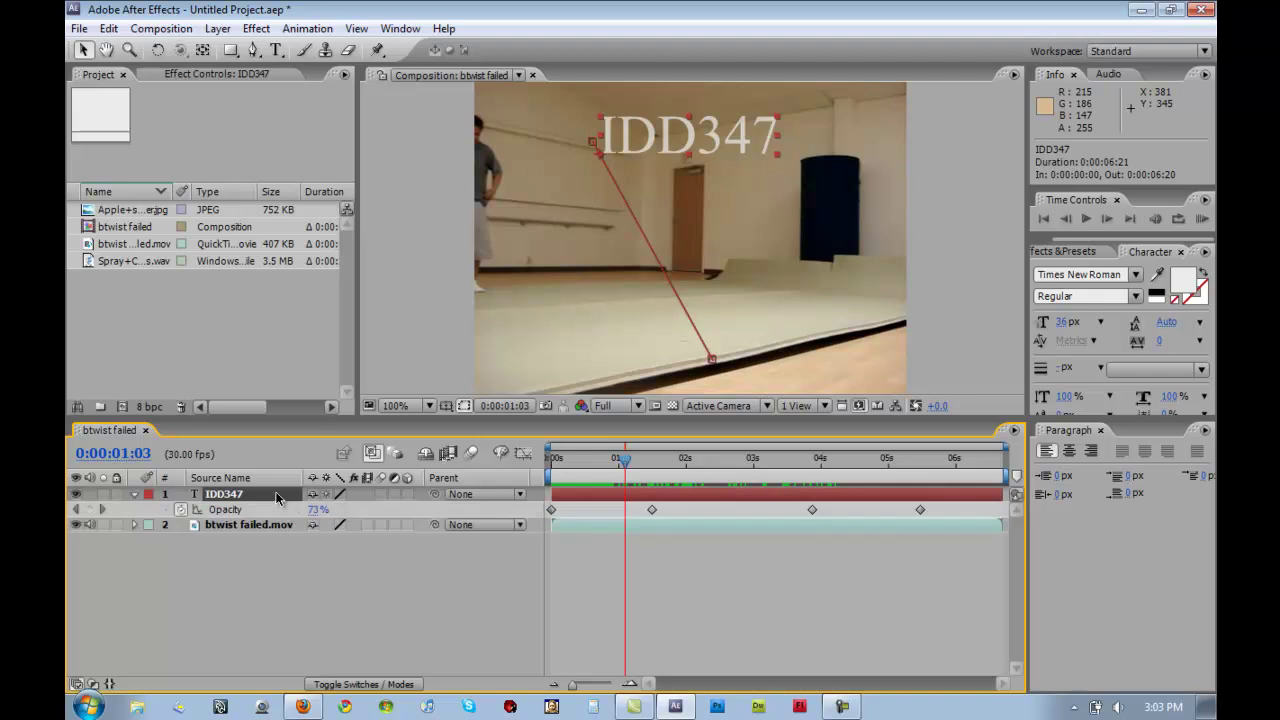
{"action": "key", "text": "r"}
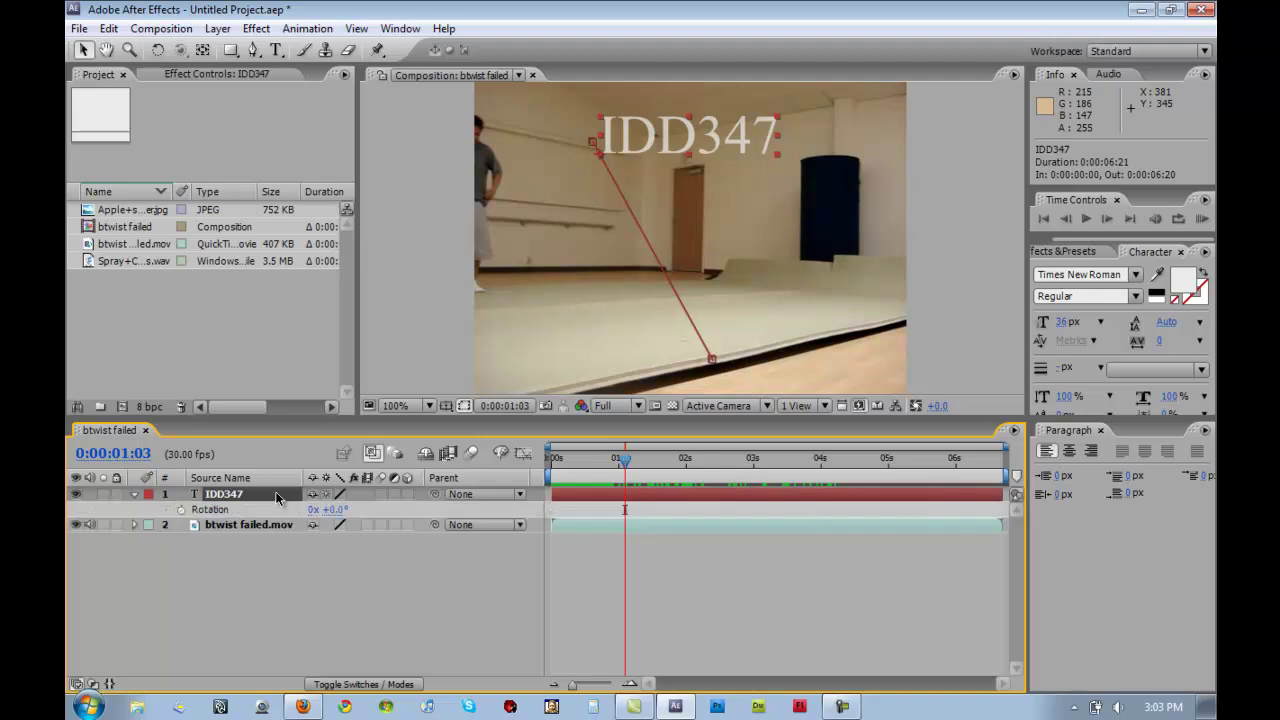
{"action": "key", "text": "s"}
{"action": "key", "text": "u"}
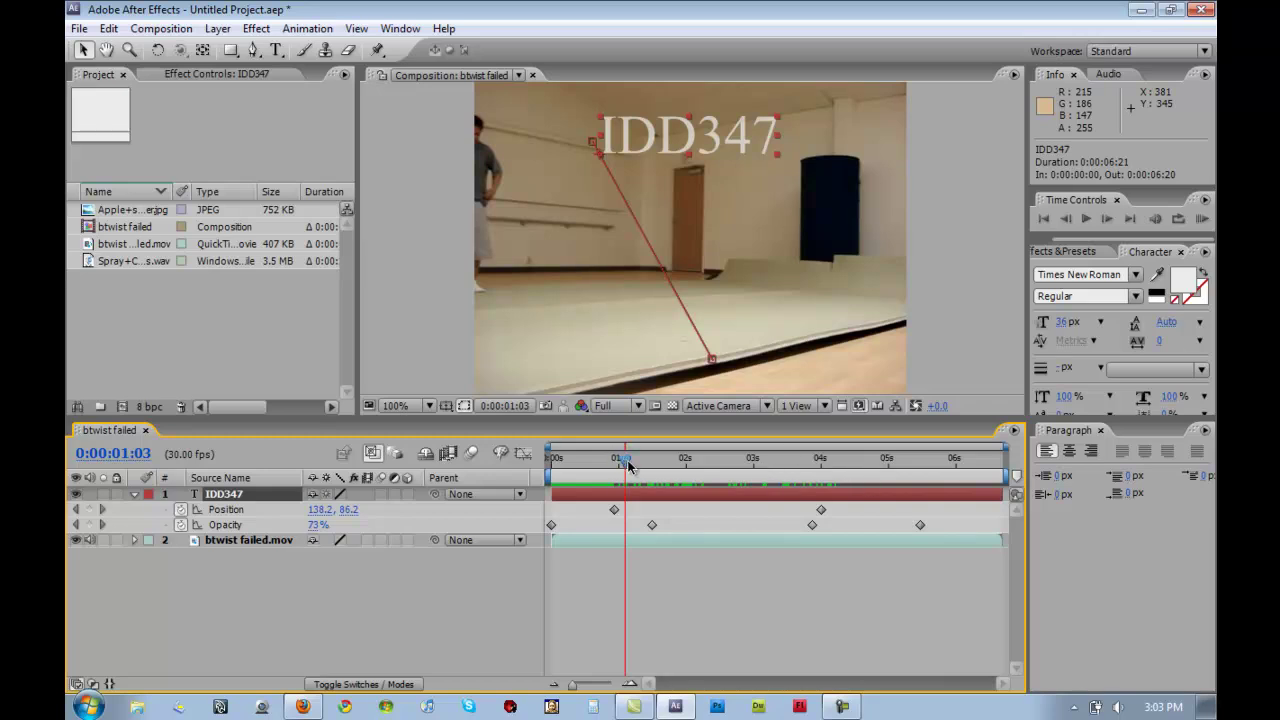
{"action": "left_click_drag", "start_coordinate": [628, 465], "coordinate": [636, 510]}
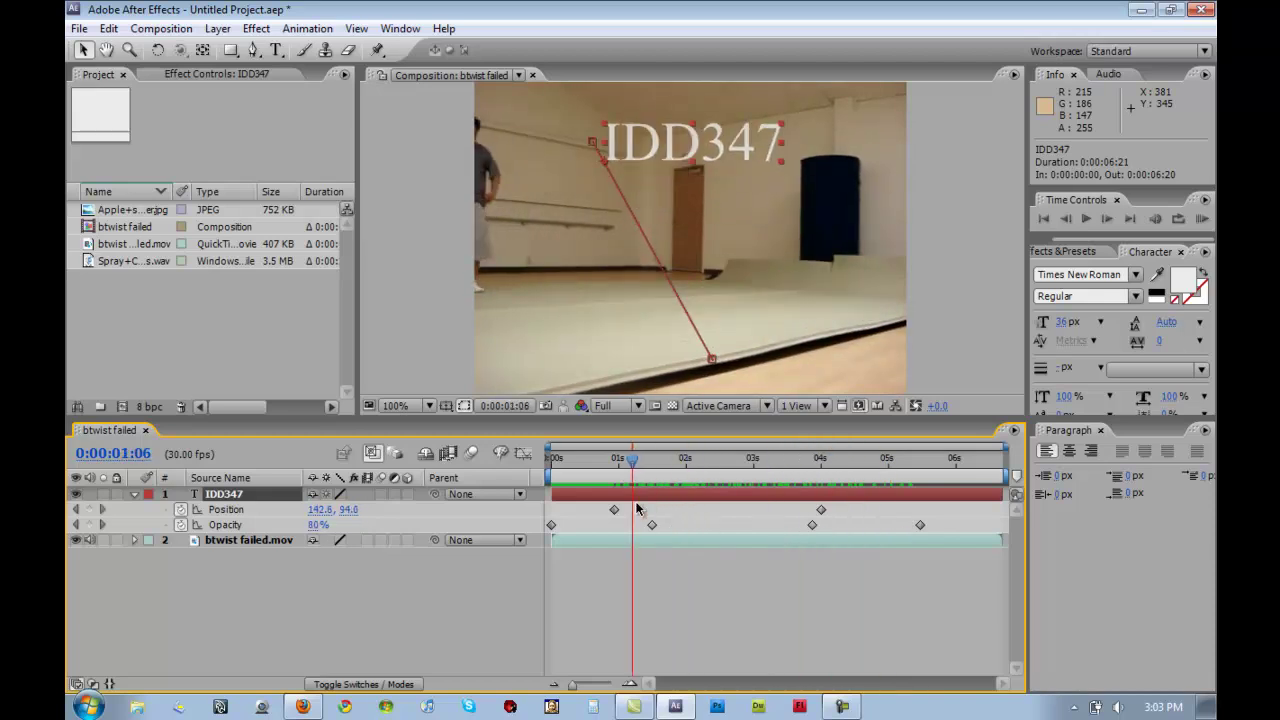